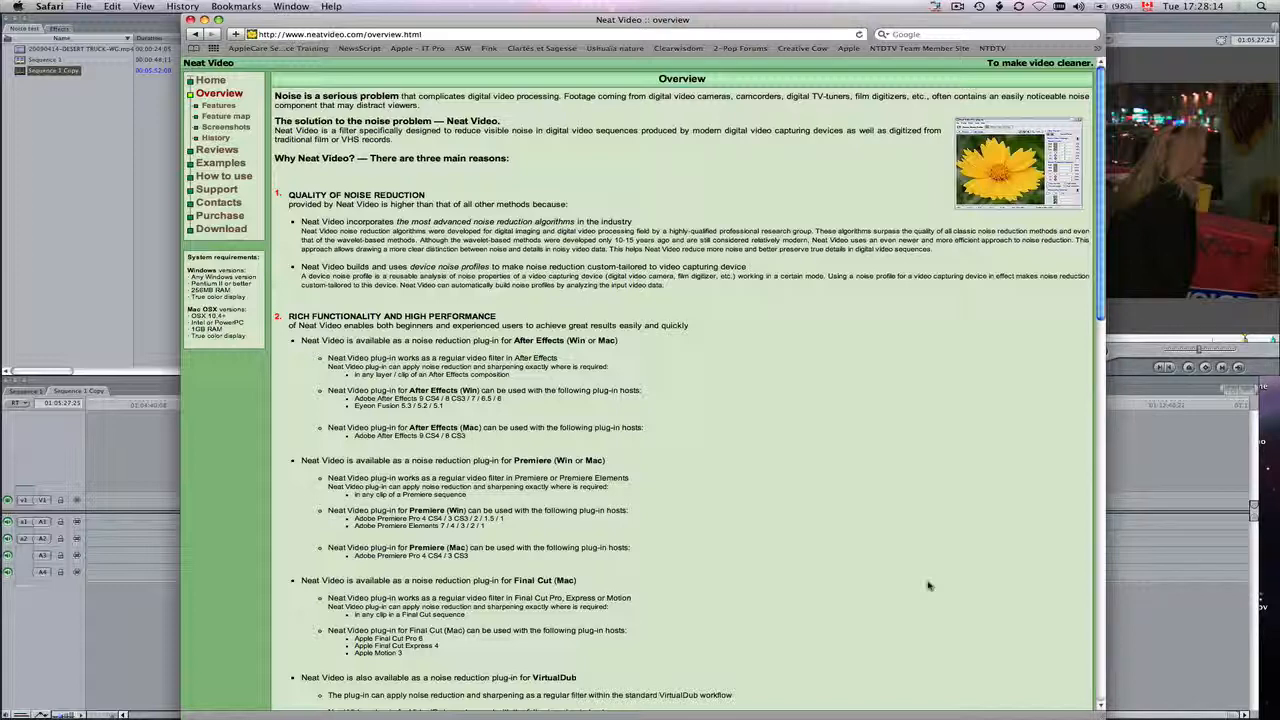
Review the Neat Video overview page, including its supported host applications and automation features
scroll(920, 510, "down", 3)
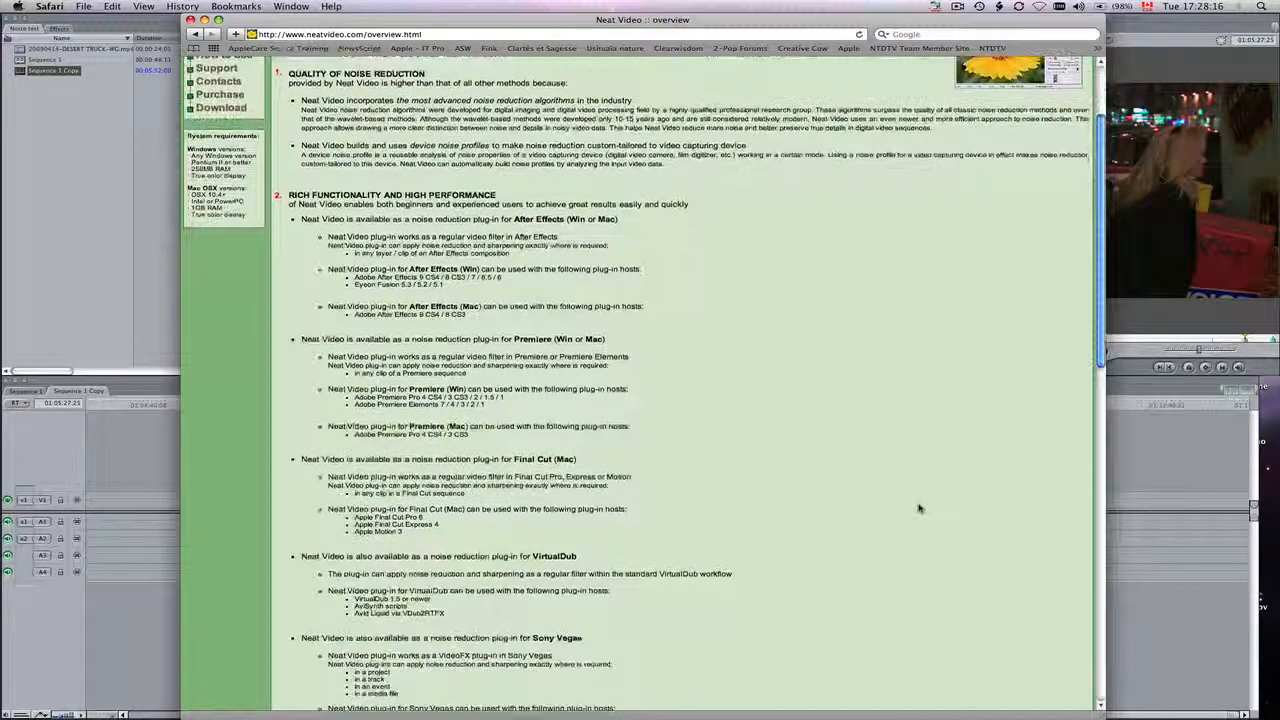
scroll(920, 508, "down", 10)
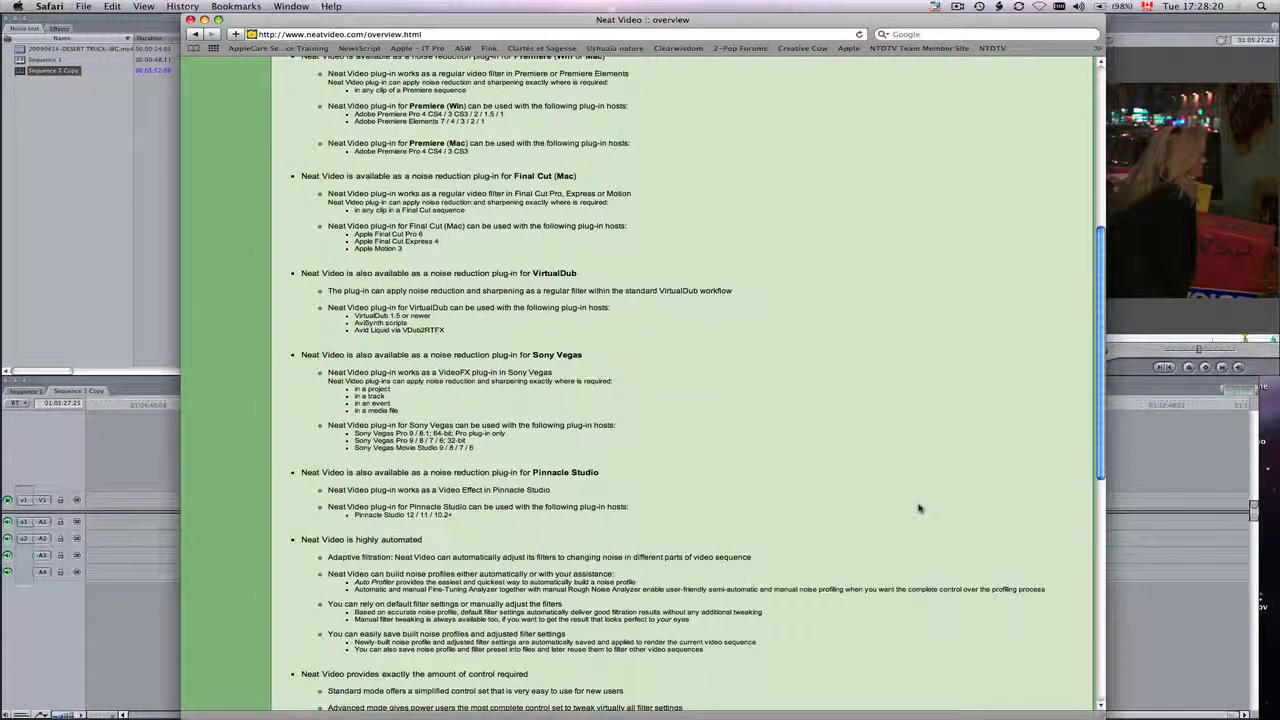
scroll(920, 508, "up", 10)
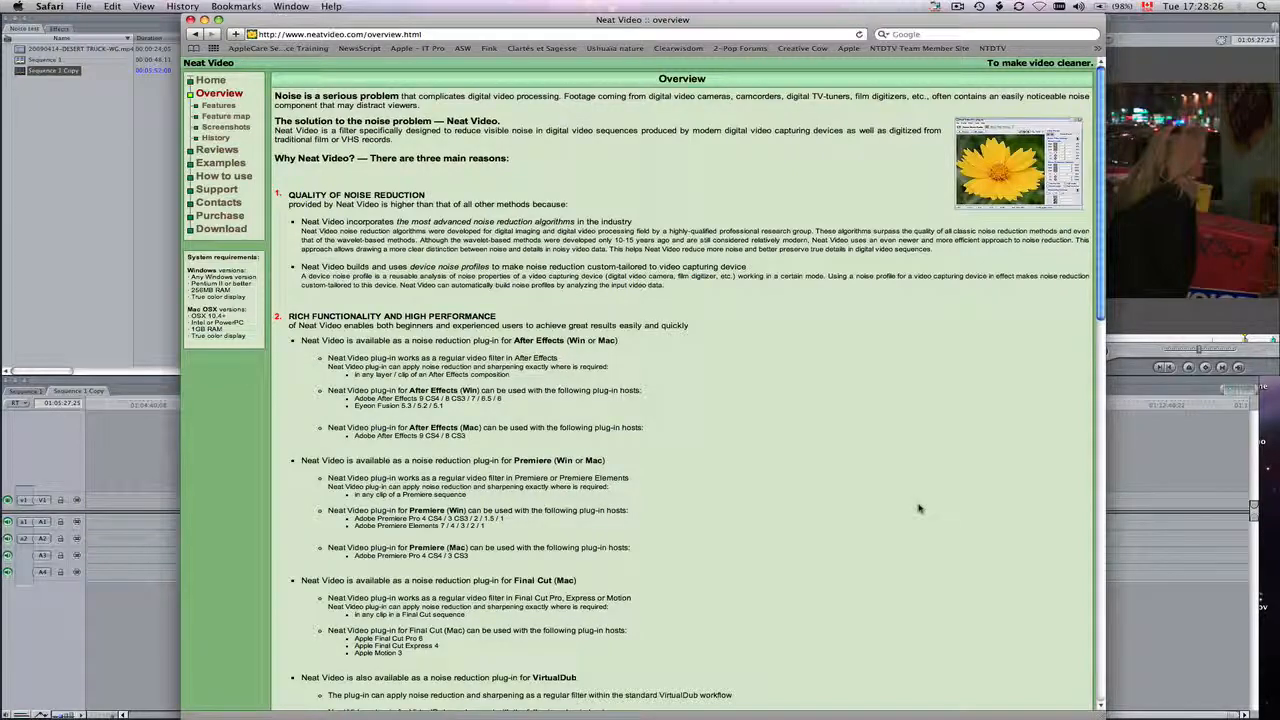
Switch to Final Cut Pro and compare the frames at the start and end of the clip in Sequence 1 Copy
key("super+Tab")
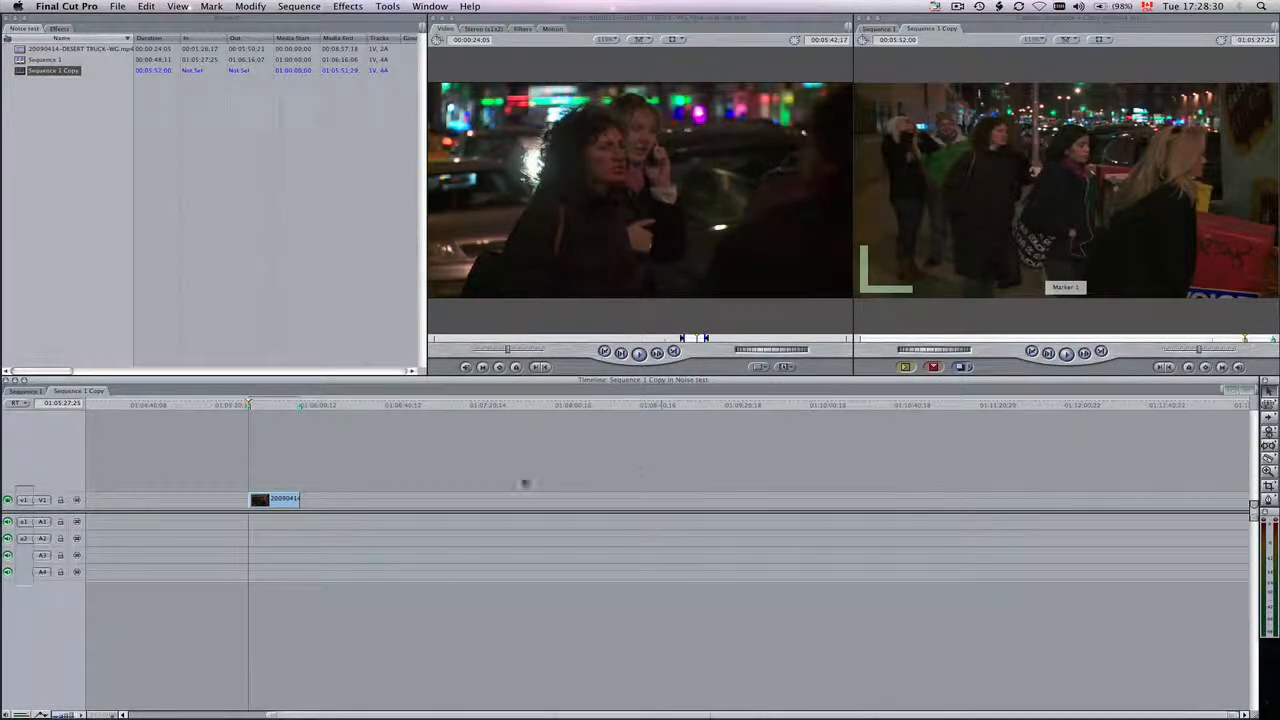
mouse_move(248, 406)
left_mouse_down()
mouse_move(278, 412)
mouse_move(256, 420)
mouse_move(299, 407)
left_mouse_up()
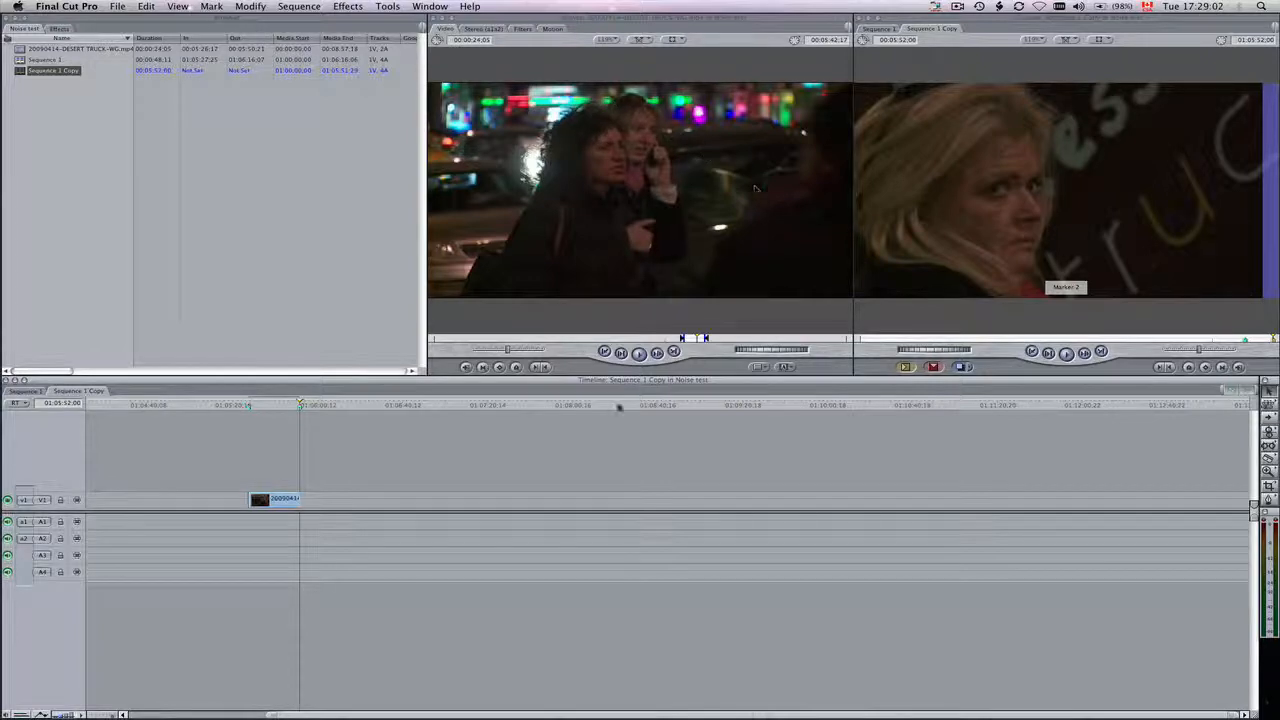
left_click(256, 406)
left_click_drag(257, 409, 243, 413)
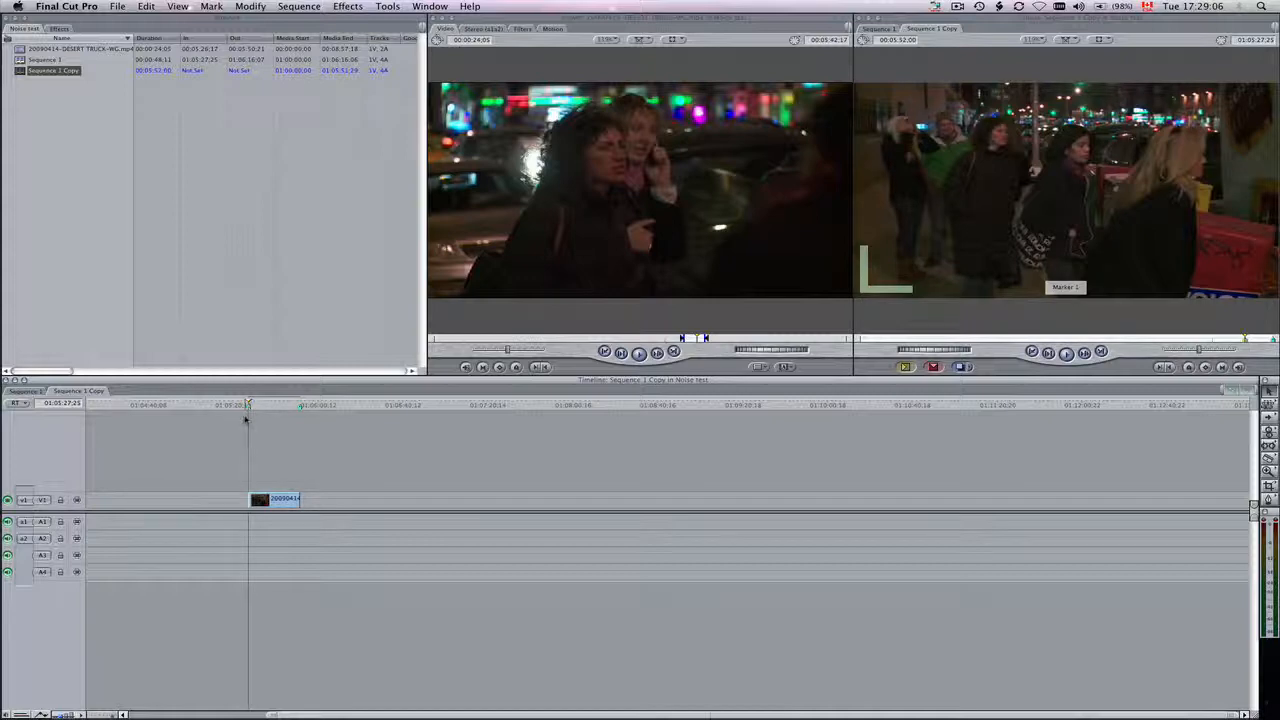
Load the sequence clip into the Viewer and apply Neat Video's Reduce Noise video filter to it
double_click(278, 499)
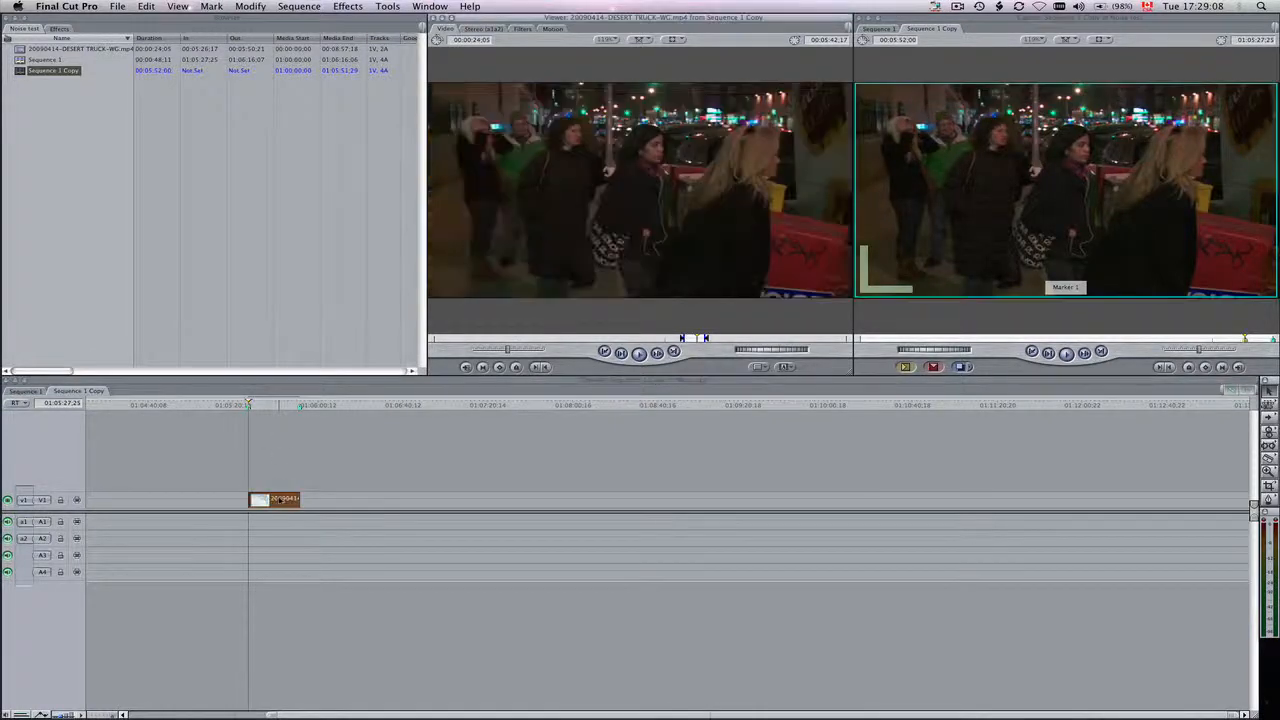
left_click(60, 29)
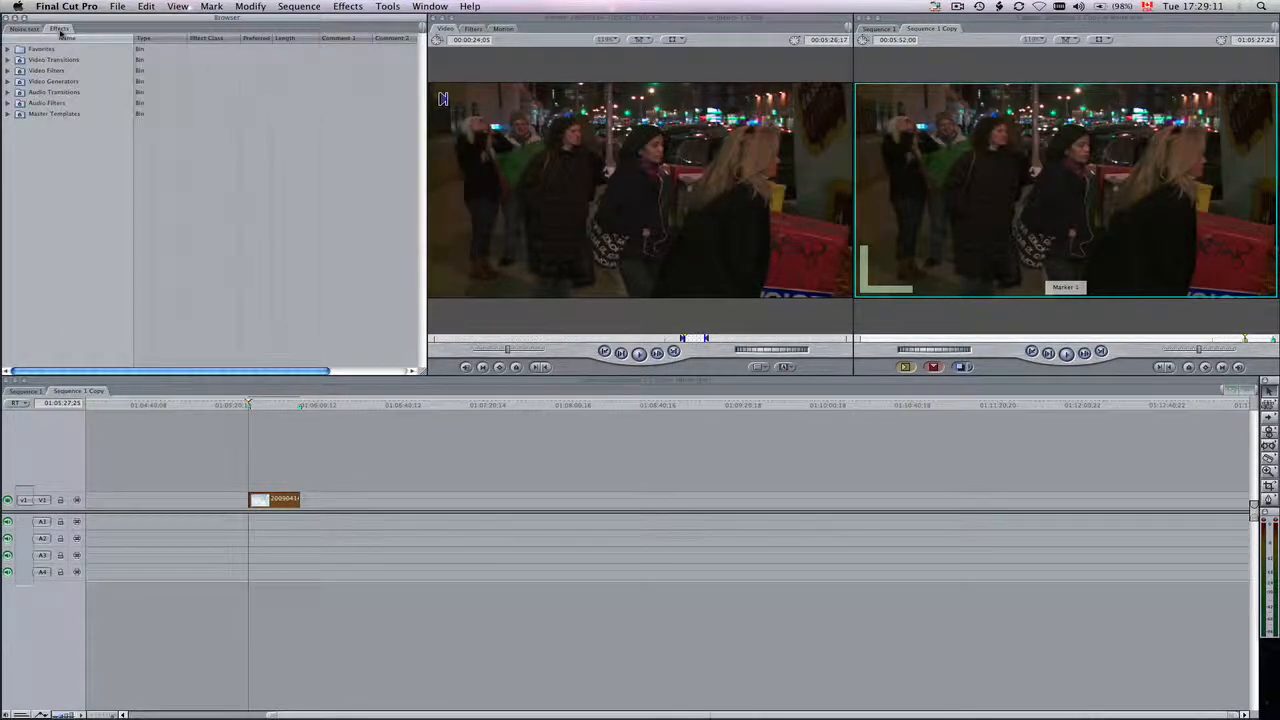
left_click(8, 70)
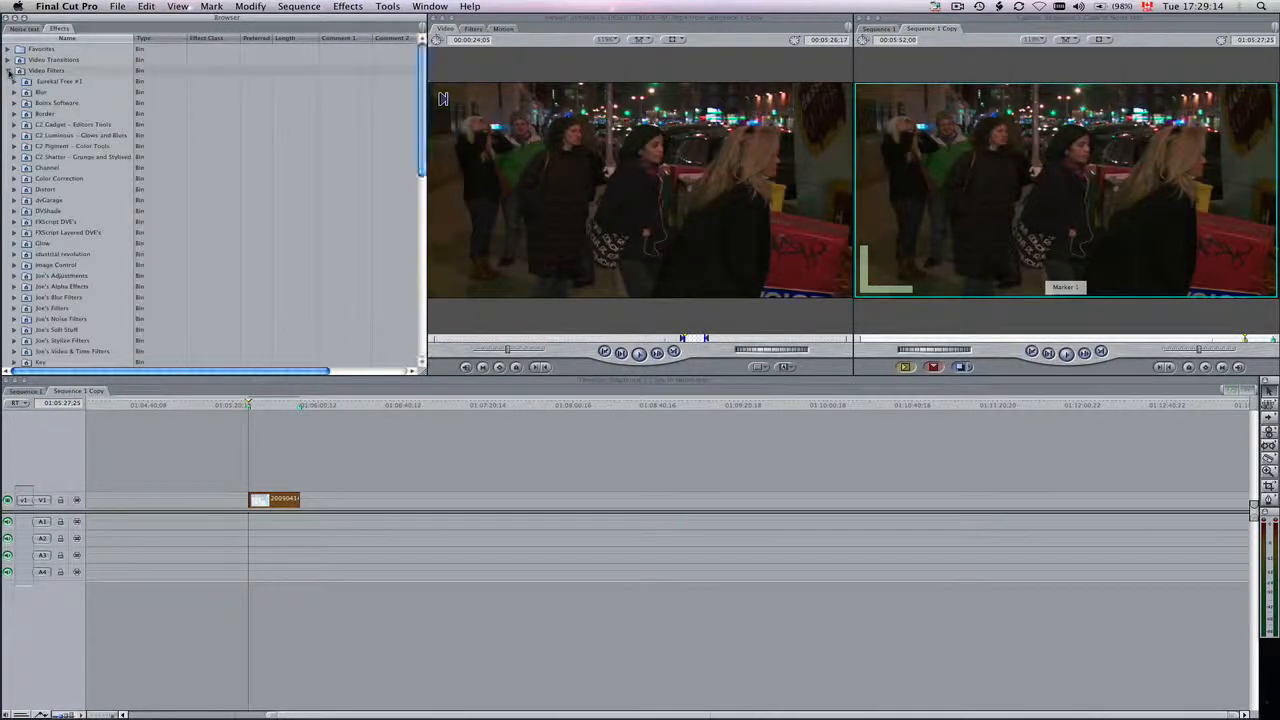
scroll(40, 250, "down", 4)
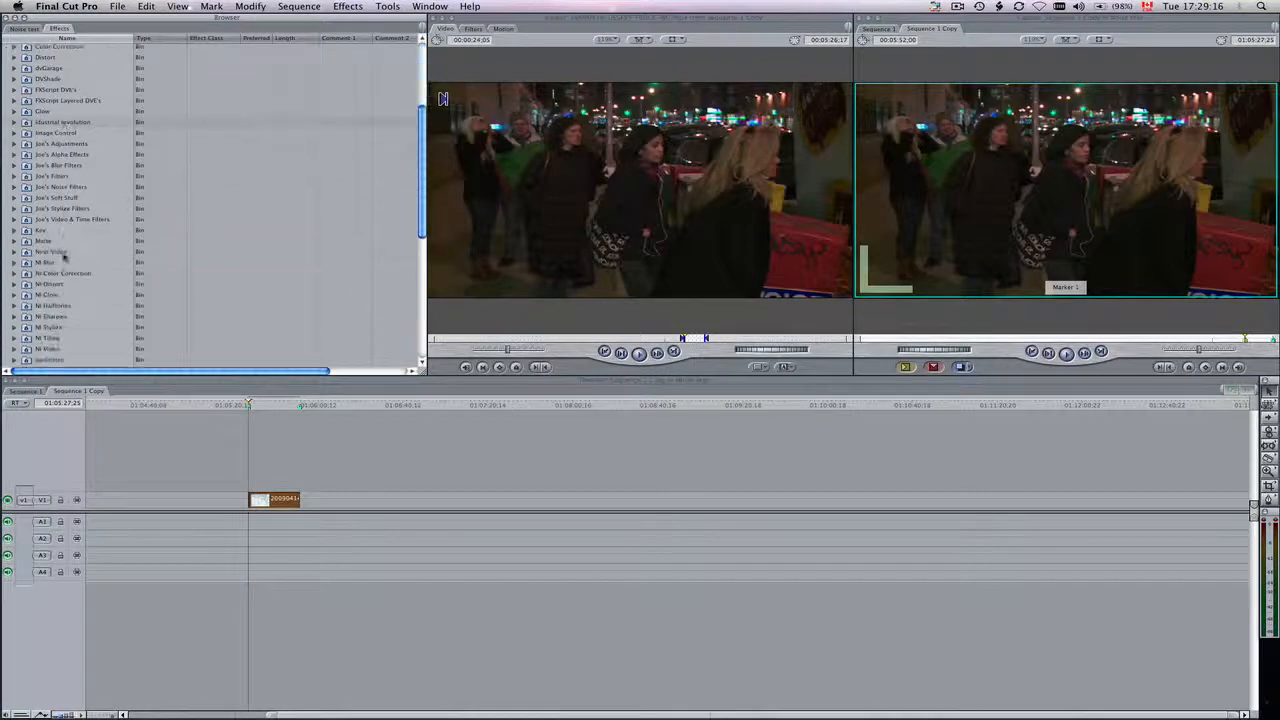
left_click(14, 252)
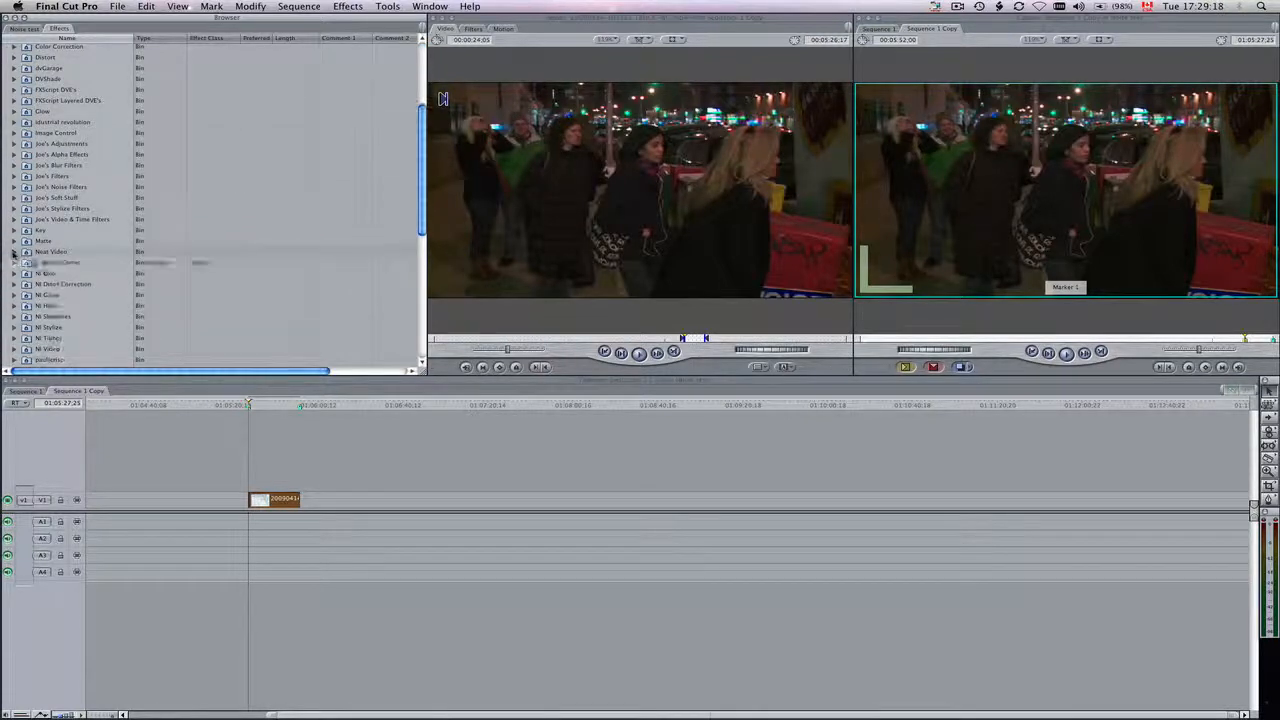
left_click_drag(35, 263, 262, 506)
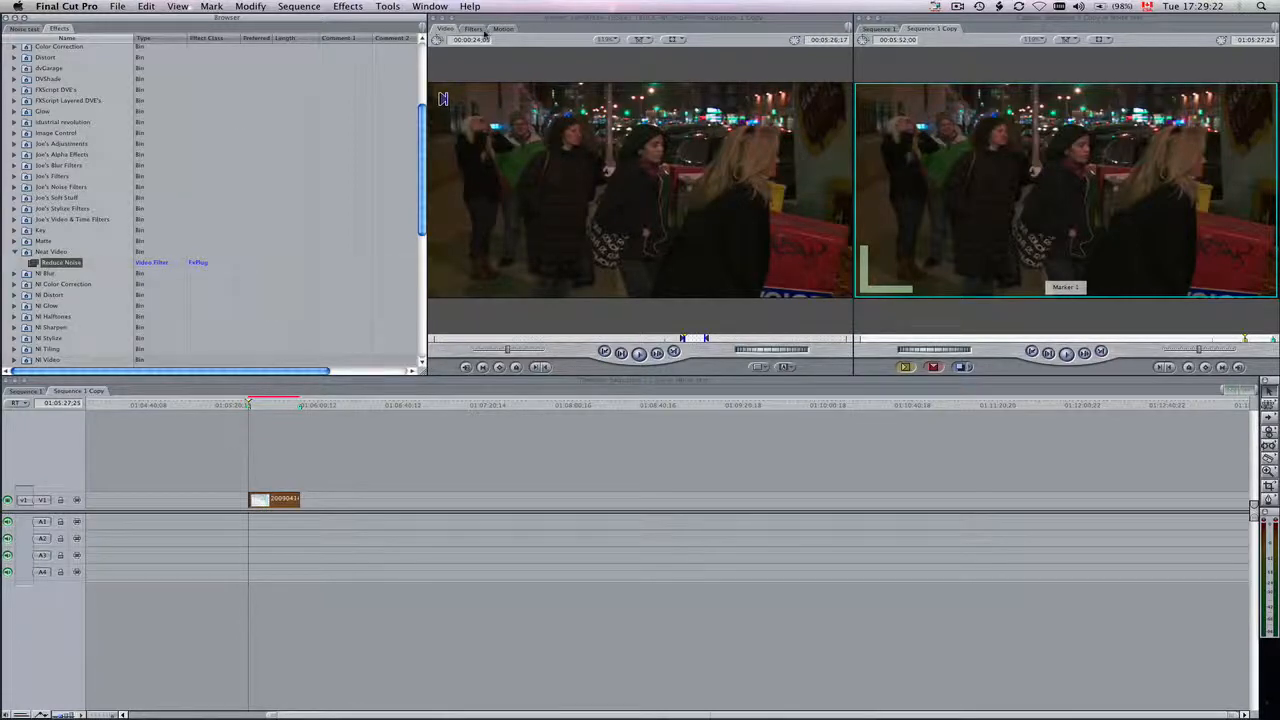
Delete the disabled Reduce Noise filter from the clip and select the enabled one
left_click(473, 28)
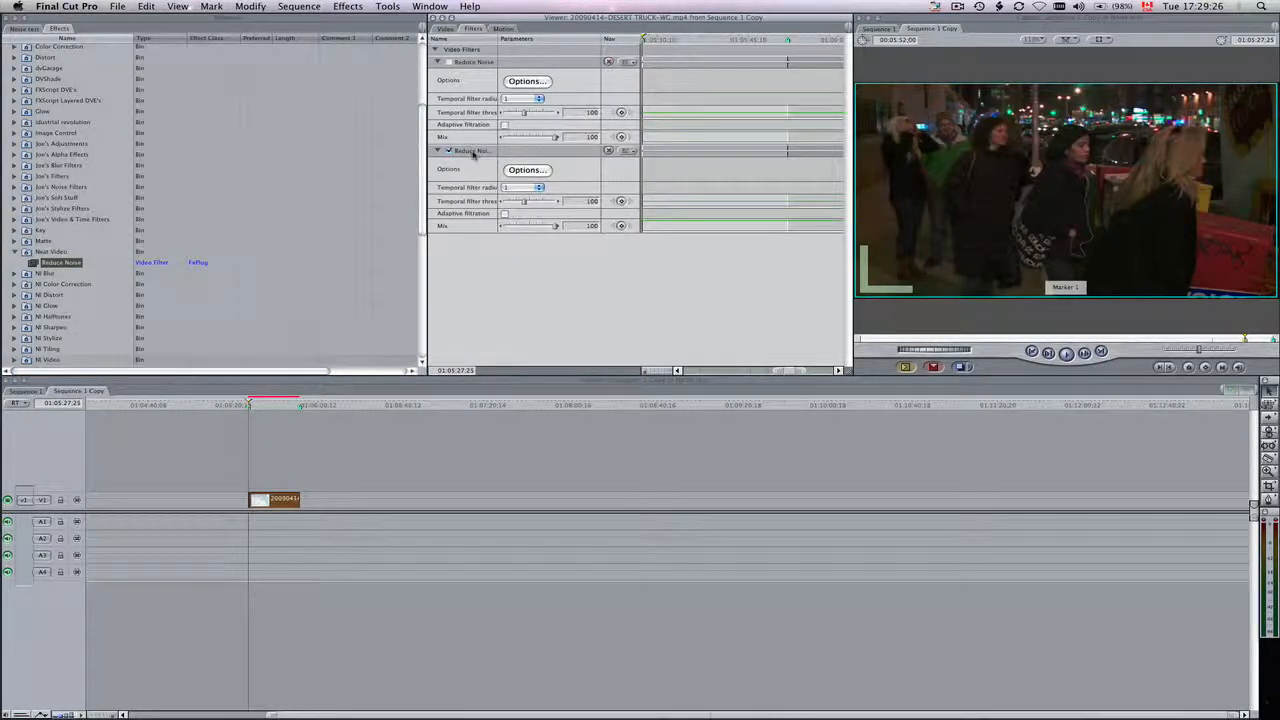
left_click(450, 63)
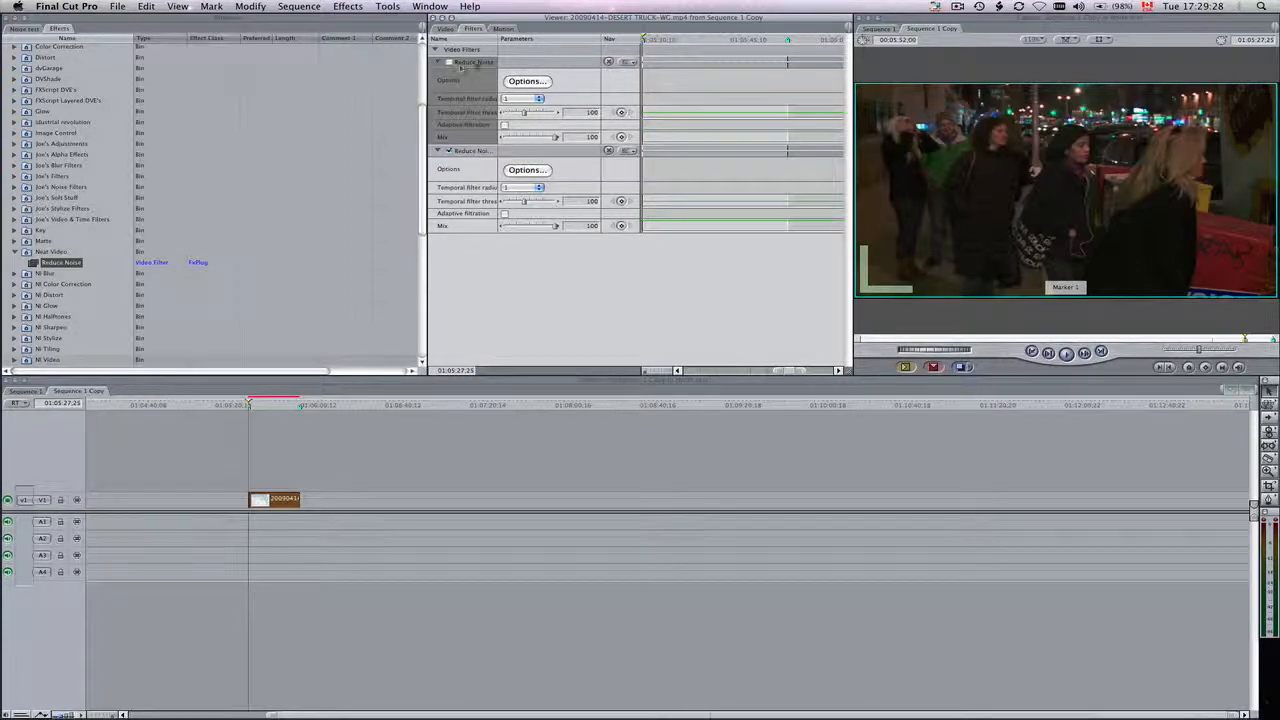
key("Delete")
left_click(478, 63)
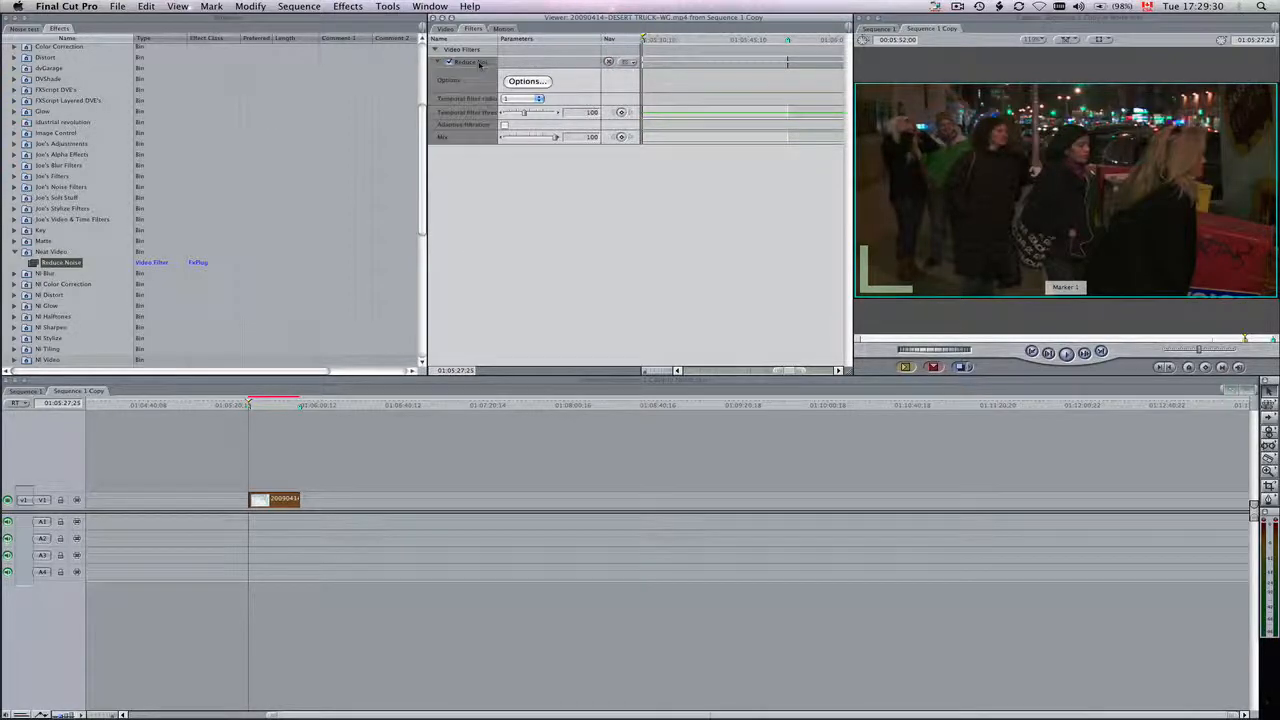
Build an automatic noise profile in the Reduce Noise options, accepting the small sample area, and apply it to the clip
left_click(529, 82)
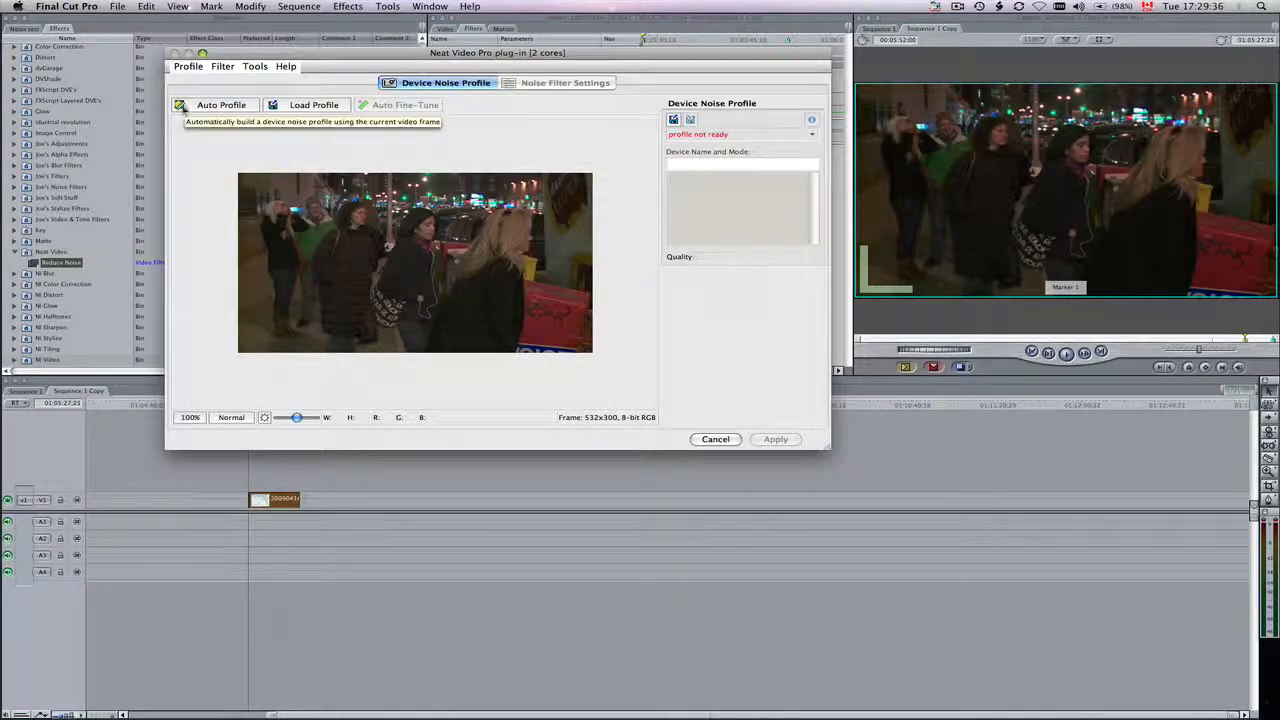
left_click(216, 108)
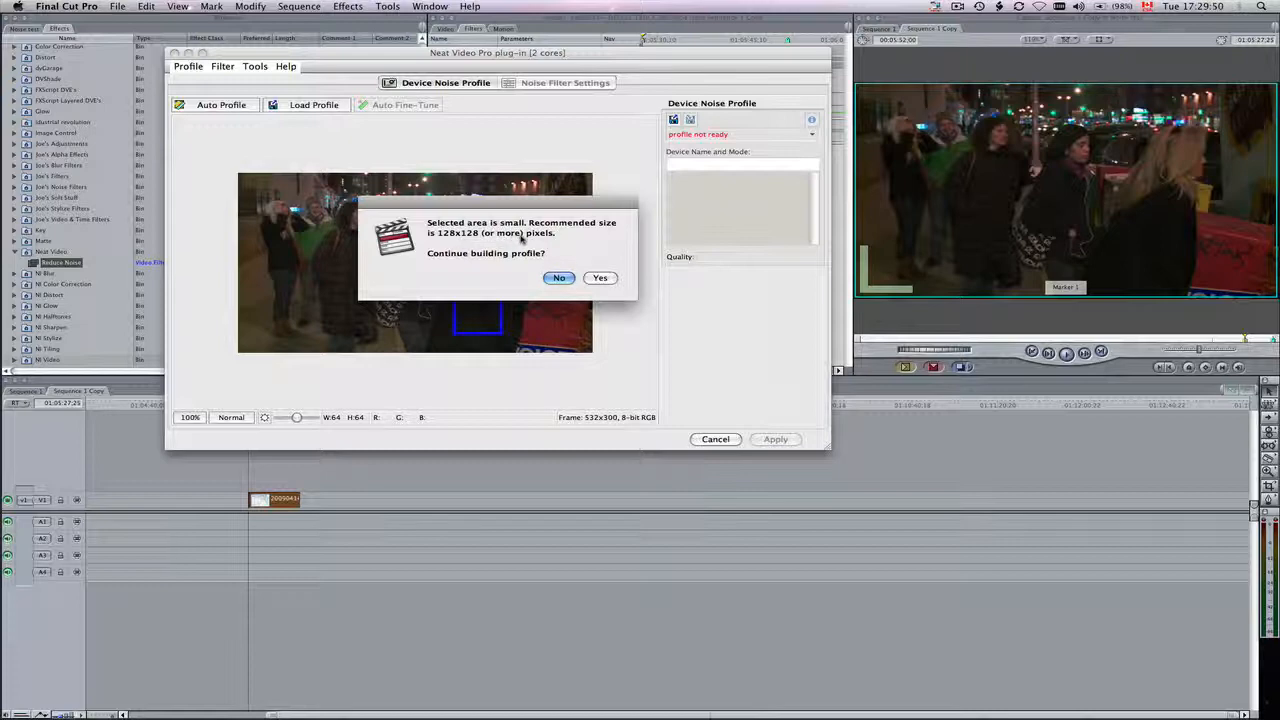
left_click(600, 278)
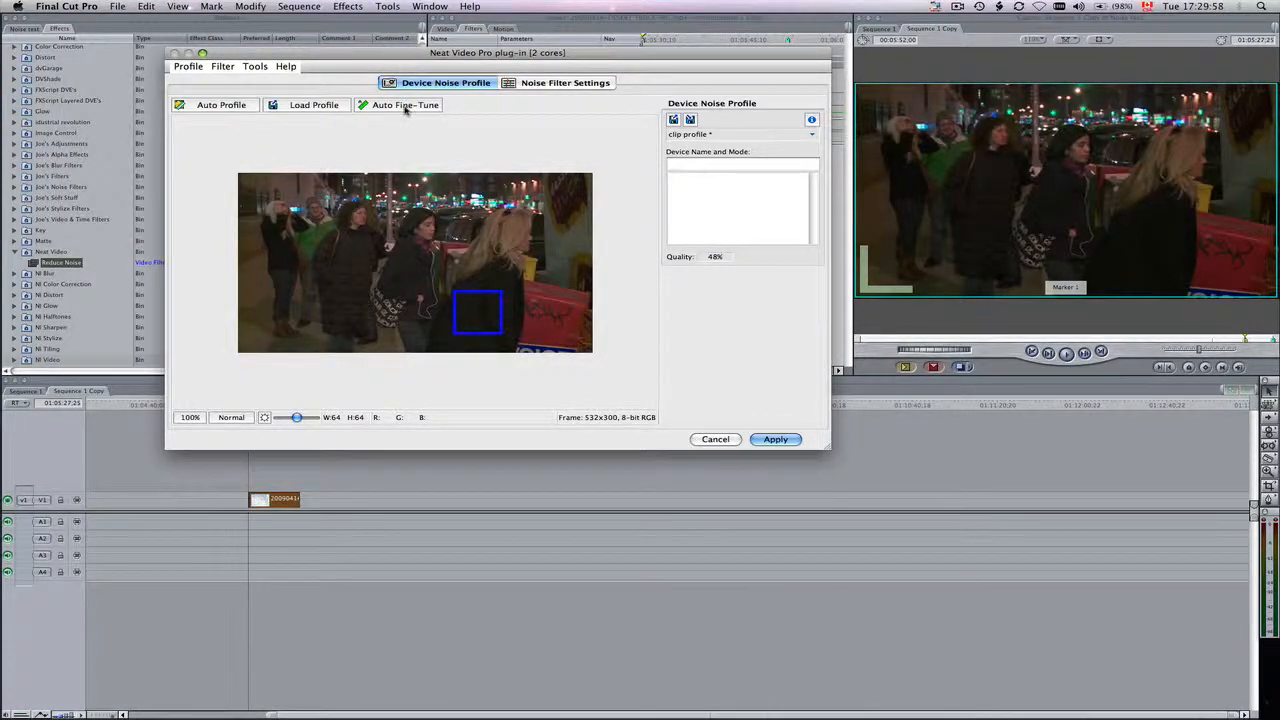
left_click(778, 439)
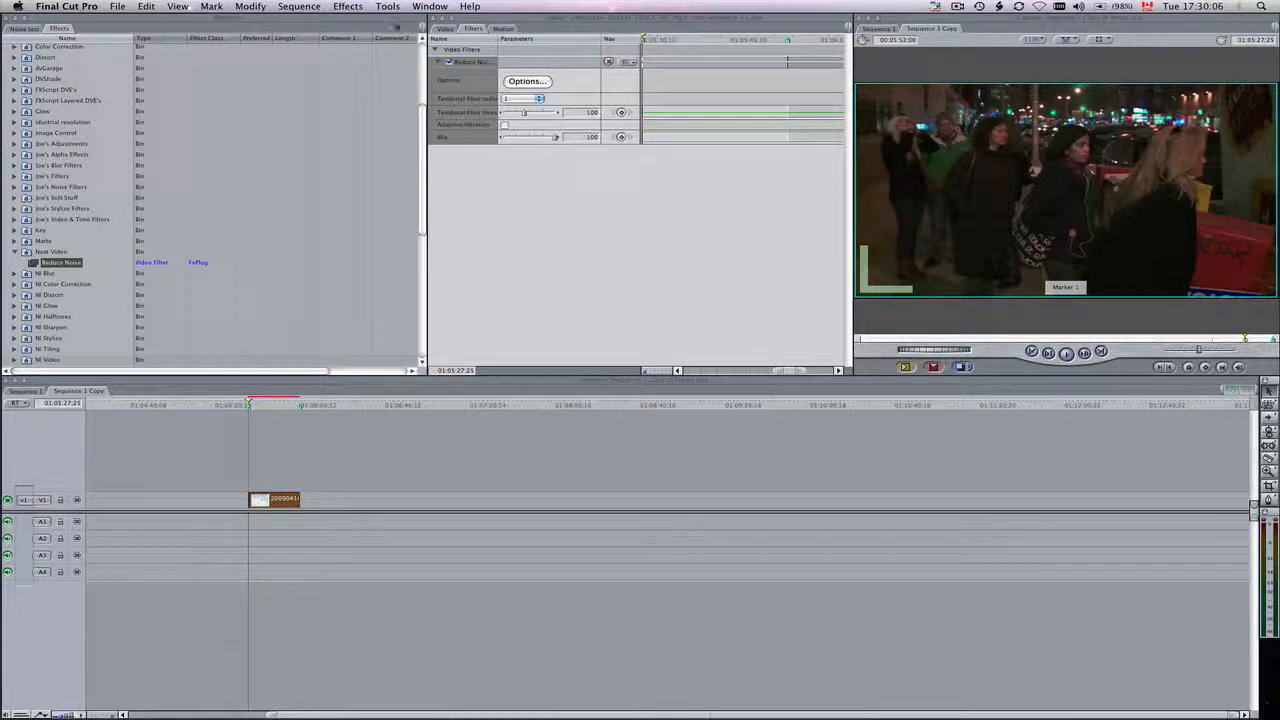
Compare the filtered clip with its matching source frame at the first marker and examine the frame at the clip's end
left_click(445, 28)
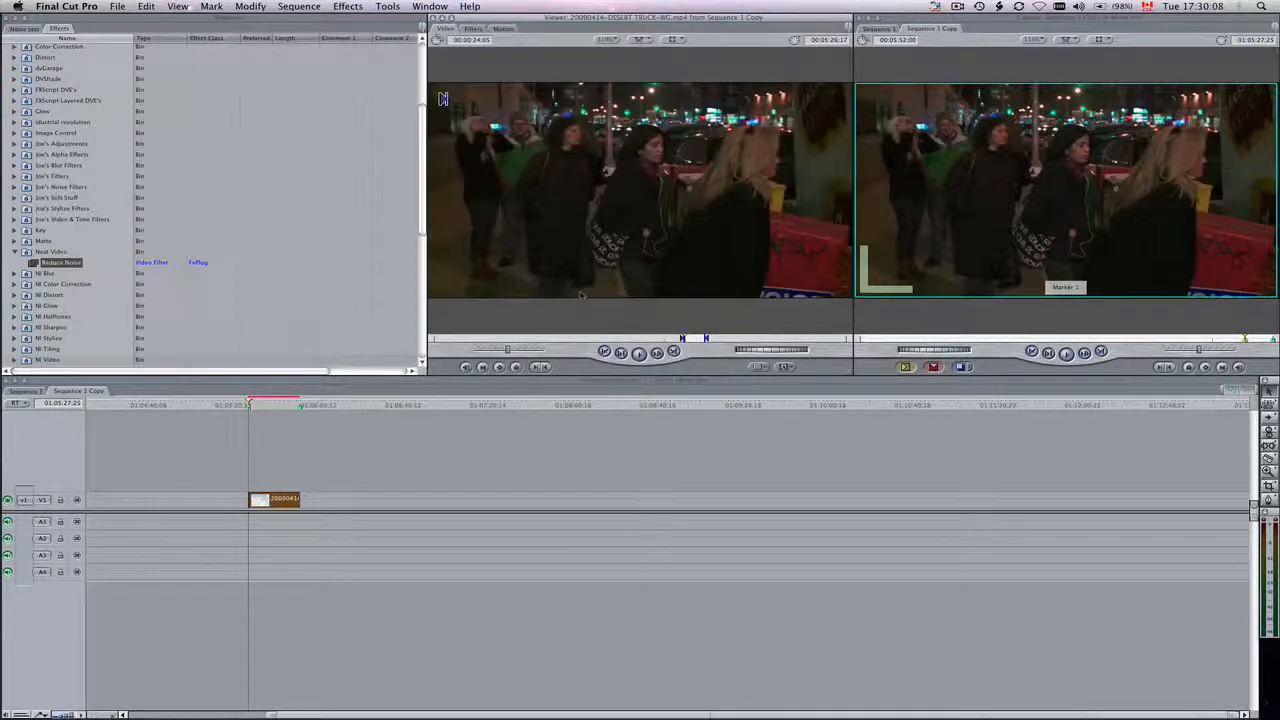
left_click(280, 499)
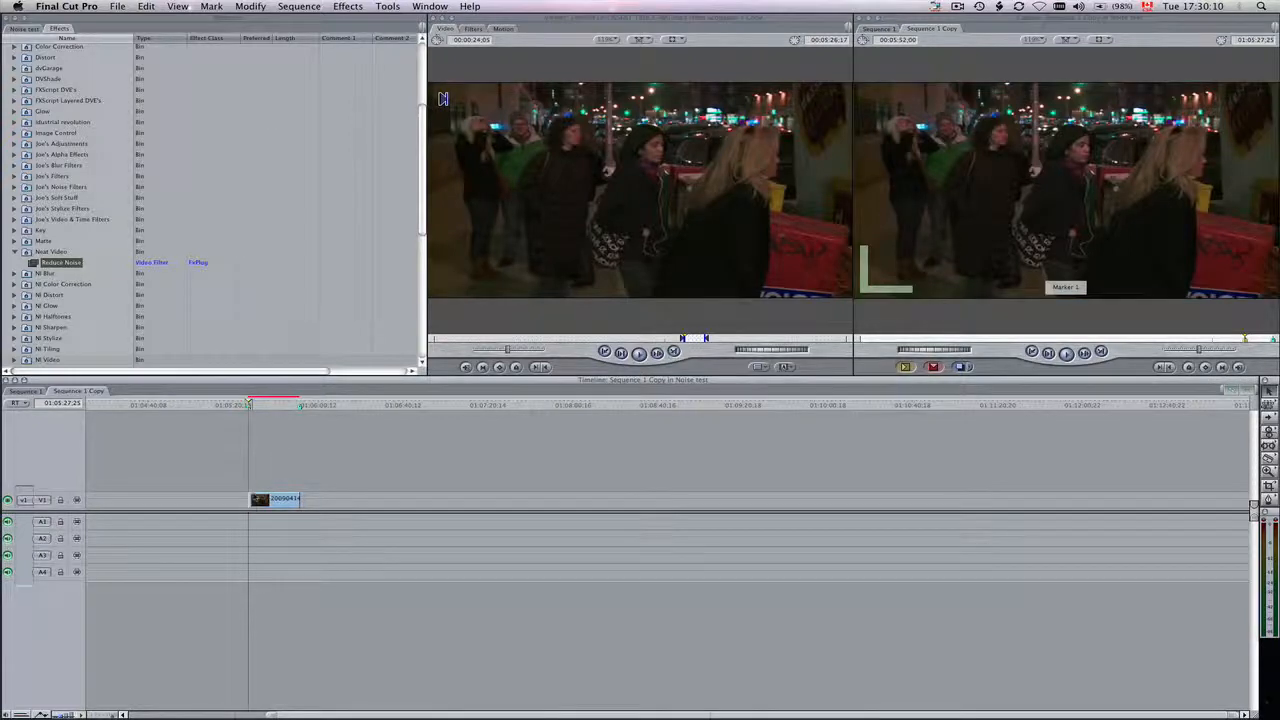
key("f")
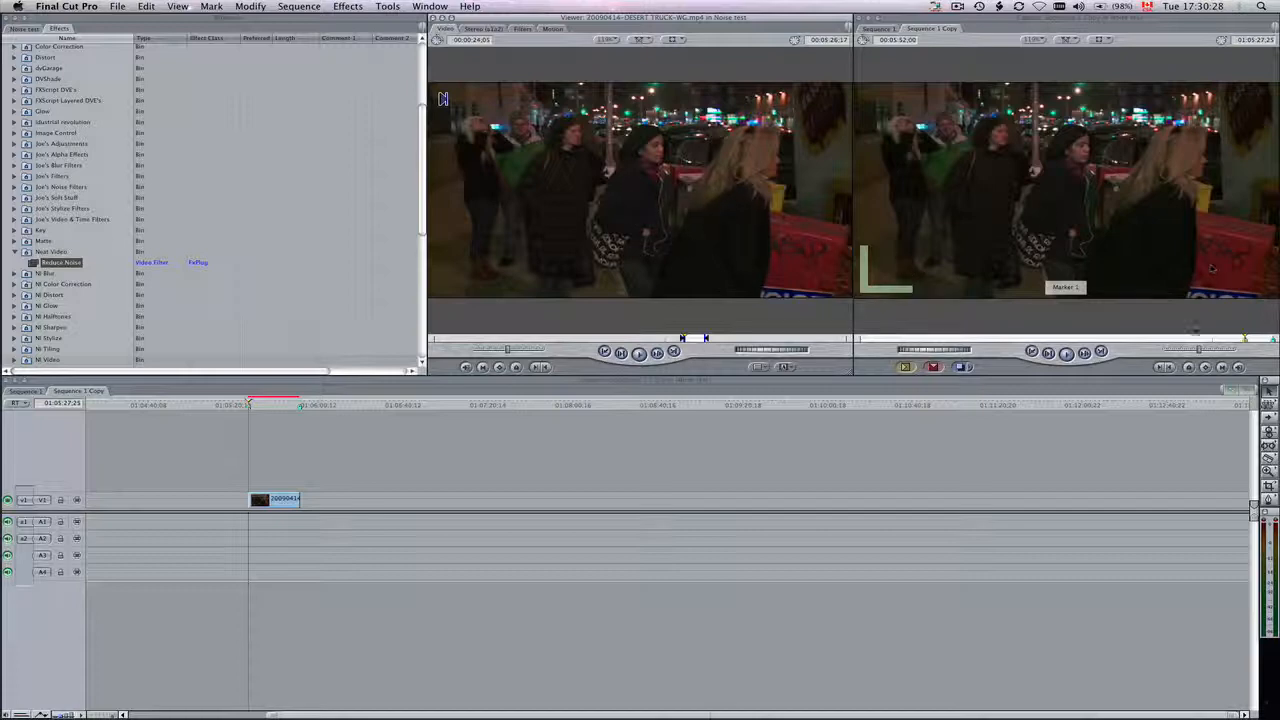
left_click(280, 405)
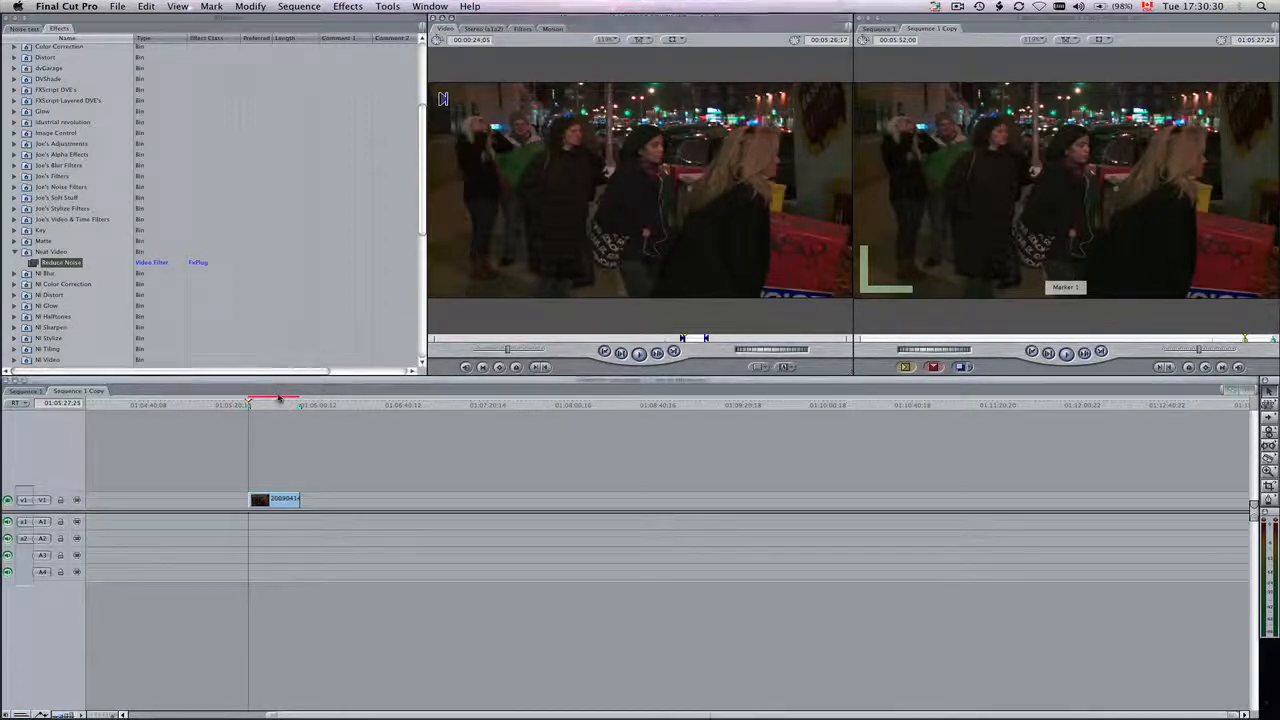
left_click_drag(280, 405, 300, 406)
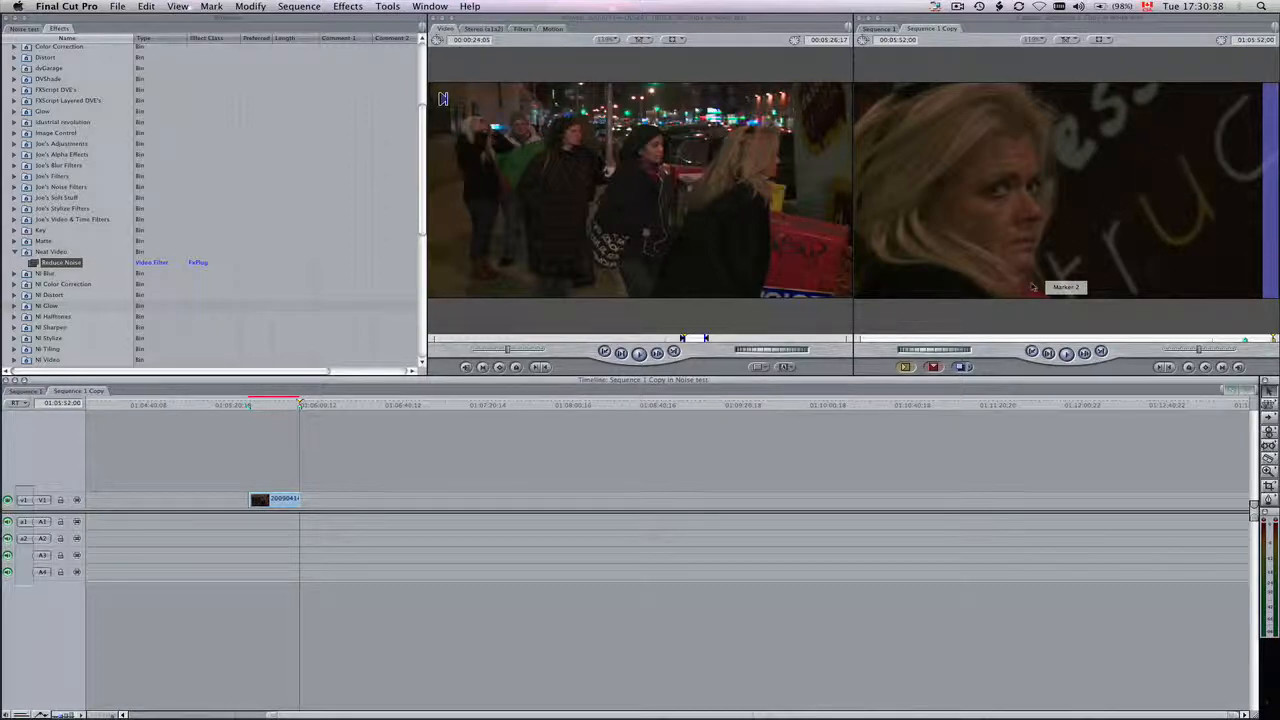
key("f")
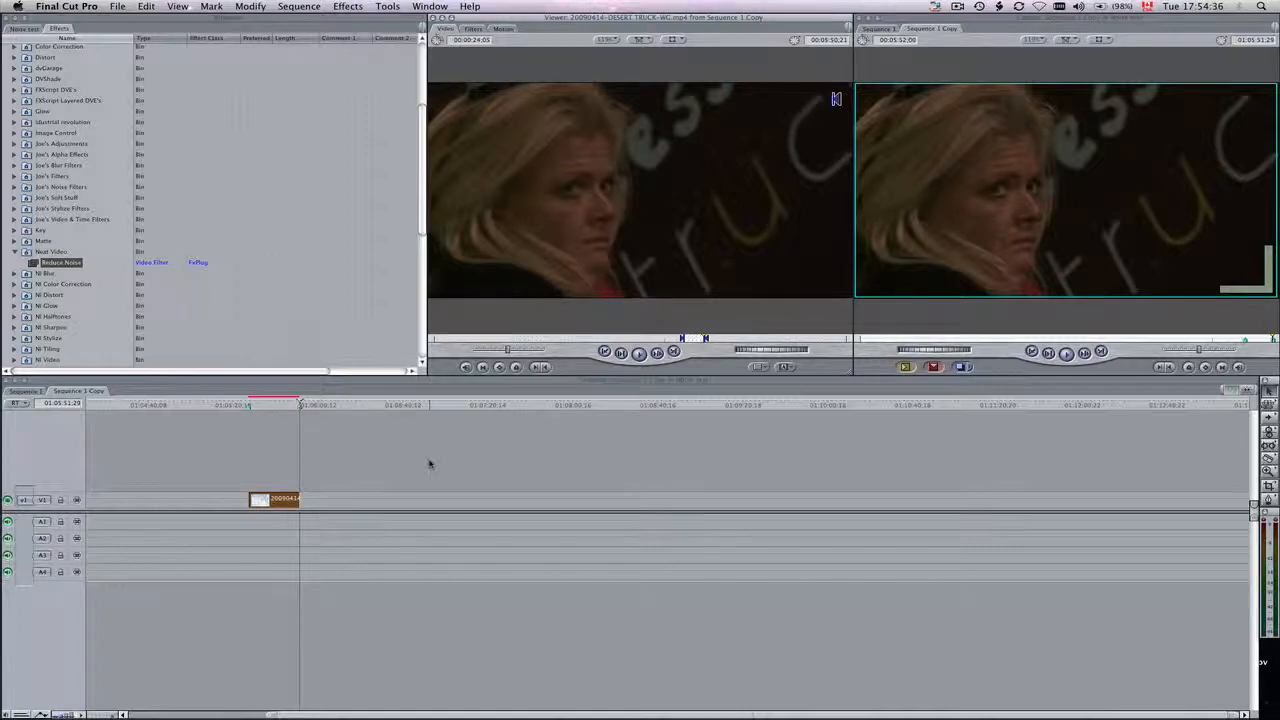
Open the clip's Reduce Noise options at the end frame and display the noise filter settings
left_click(473, 28)
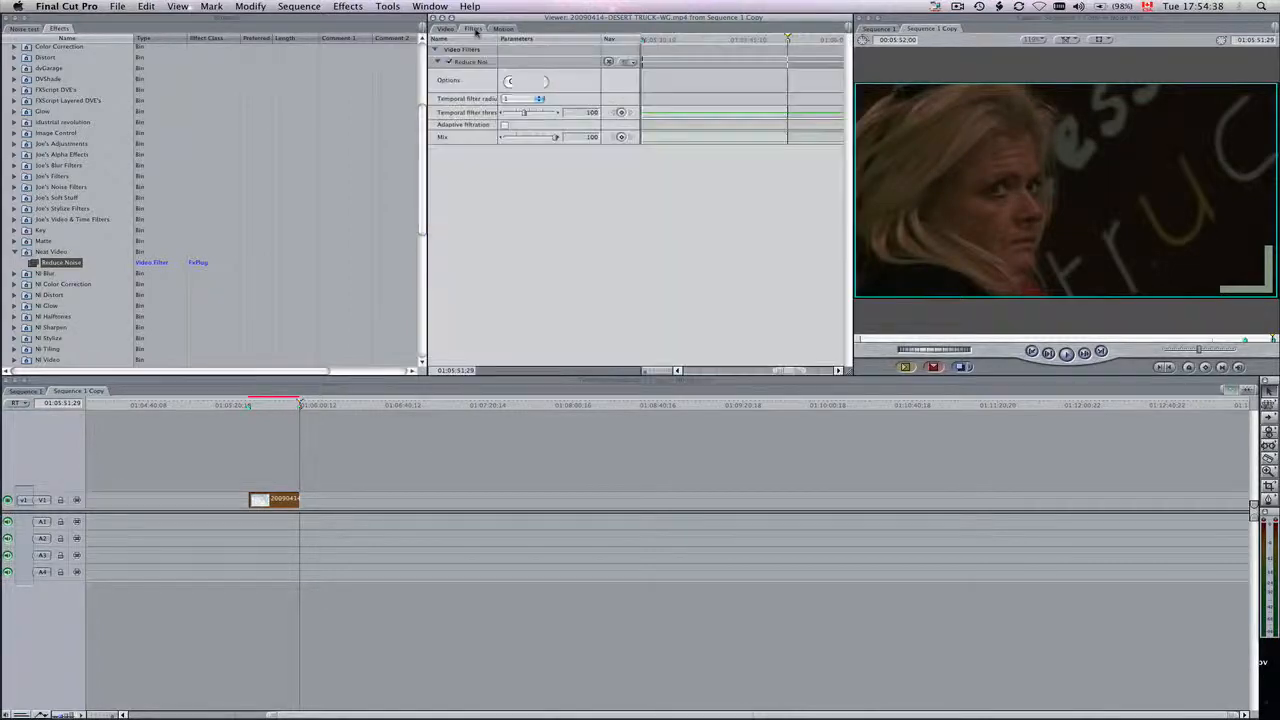
left_click(532, 83)
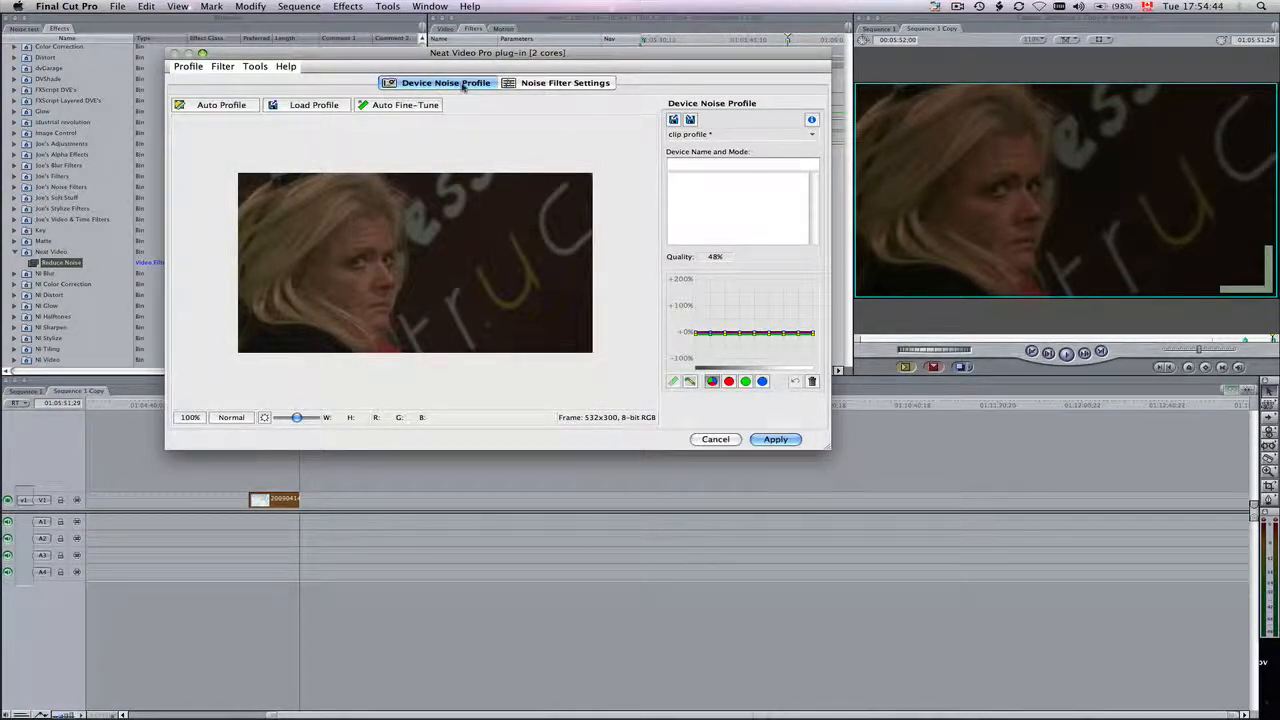
left_click(577, 86)
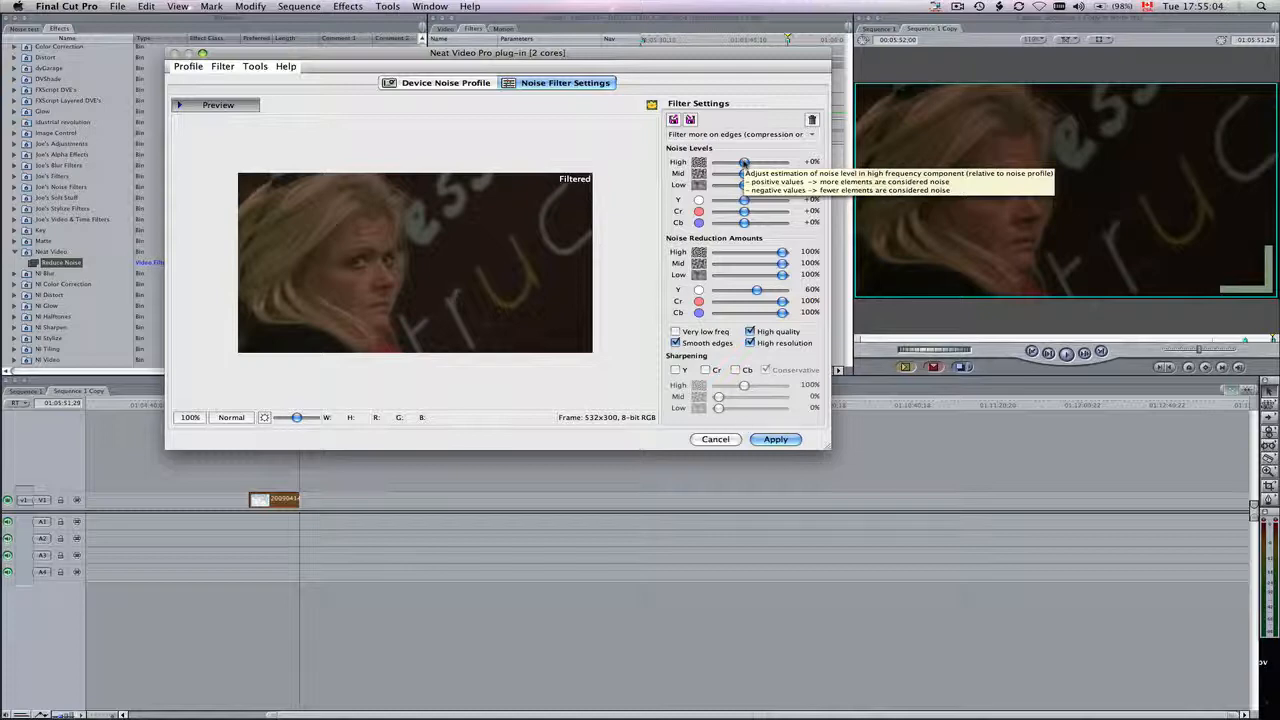
Try the Default filter preset followed by the No filtration preset
left_click(813, 137)
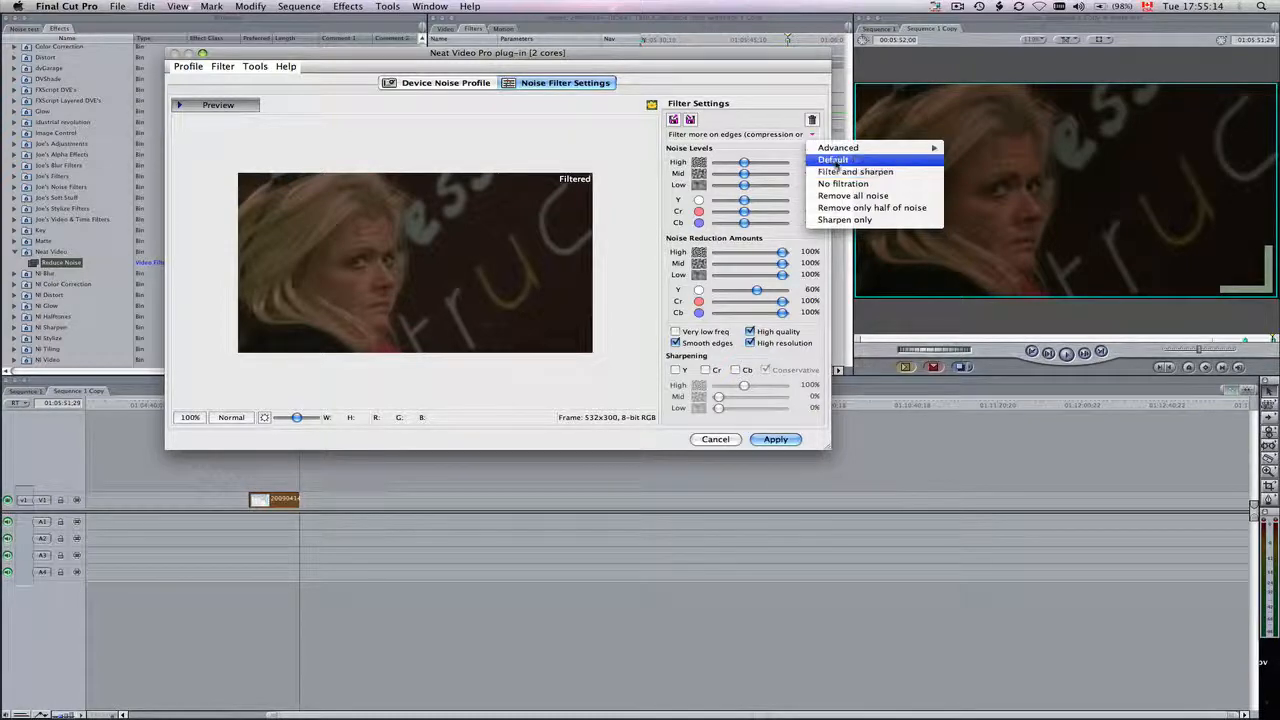
left_click(834, 160)
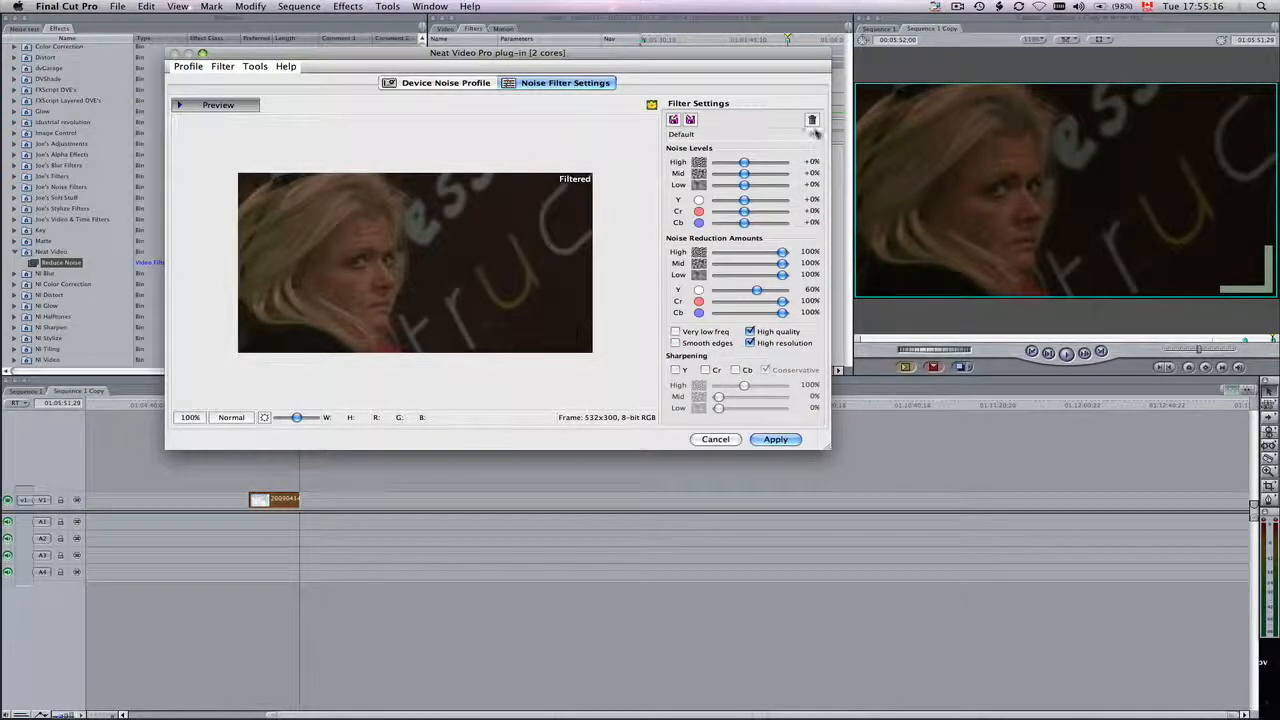
left_click(813, 137)
left_click(836, 185)
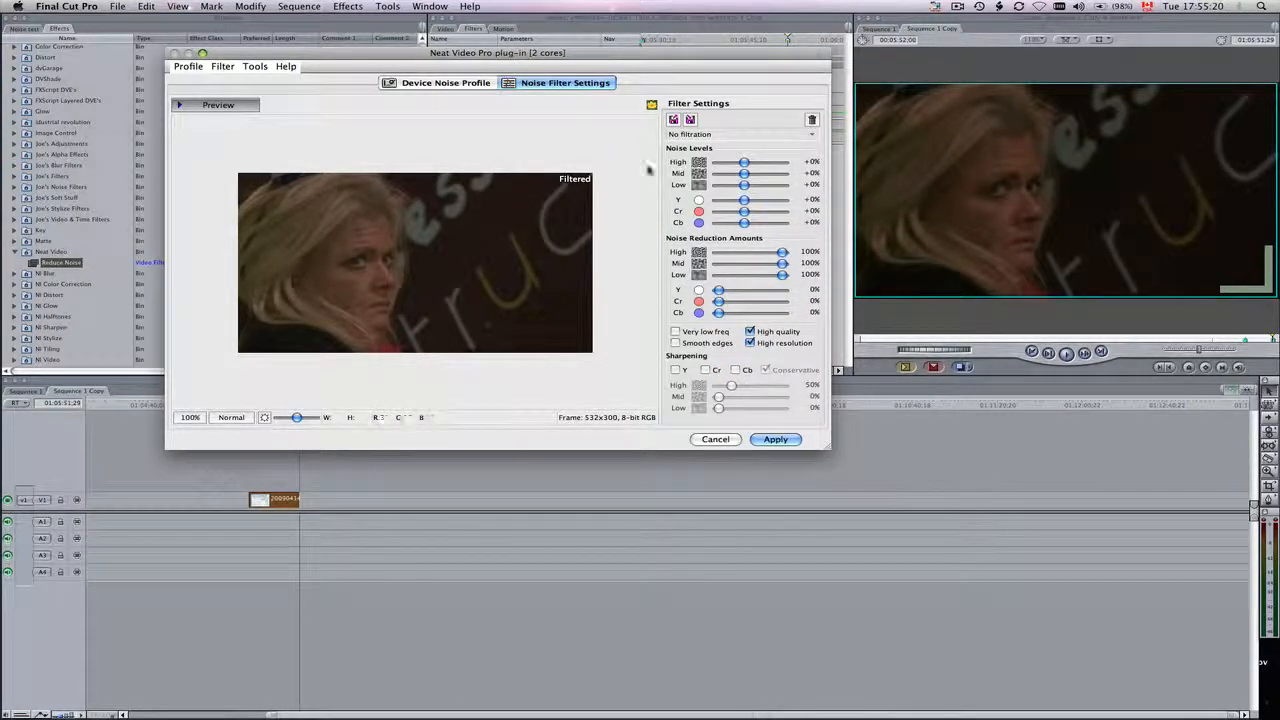
Load the advanced filter preset "Sharpen slightly out of focus video"
left_click(813, 137)
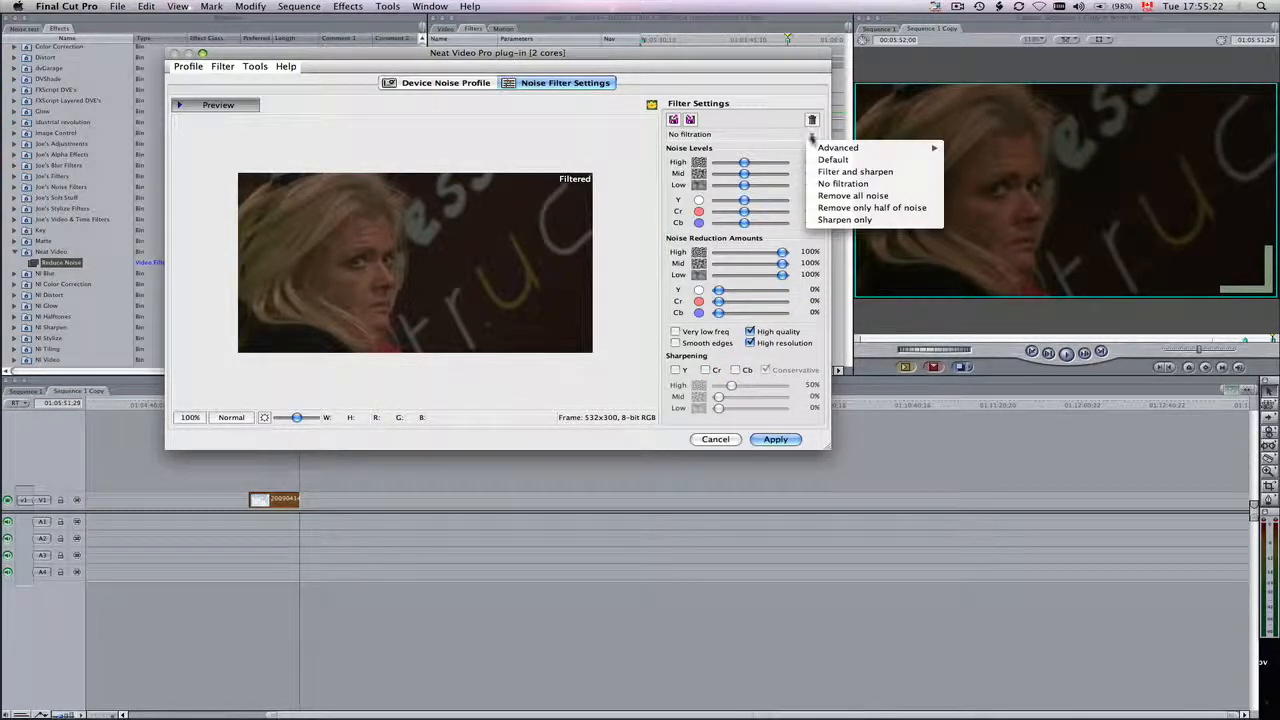
mouse_move(815, 148)
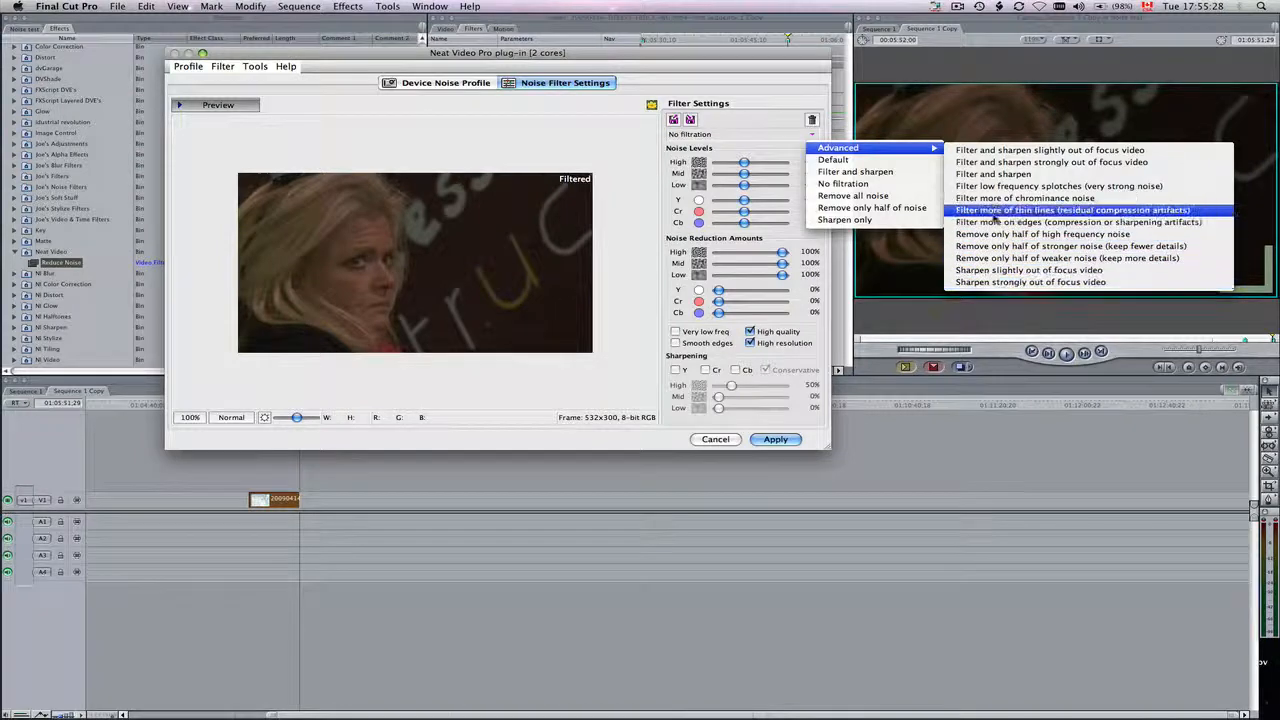
left_click(1032, 272)
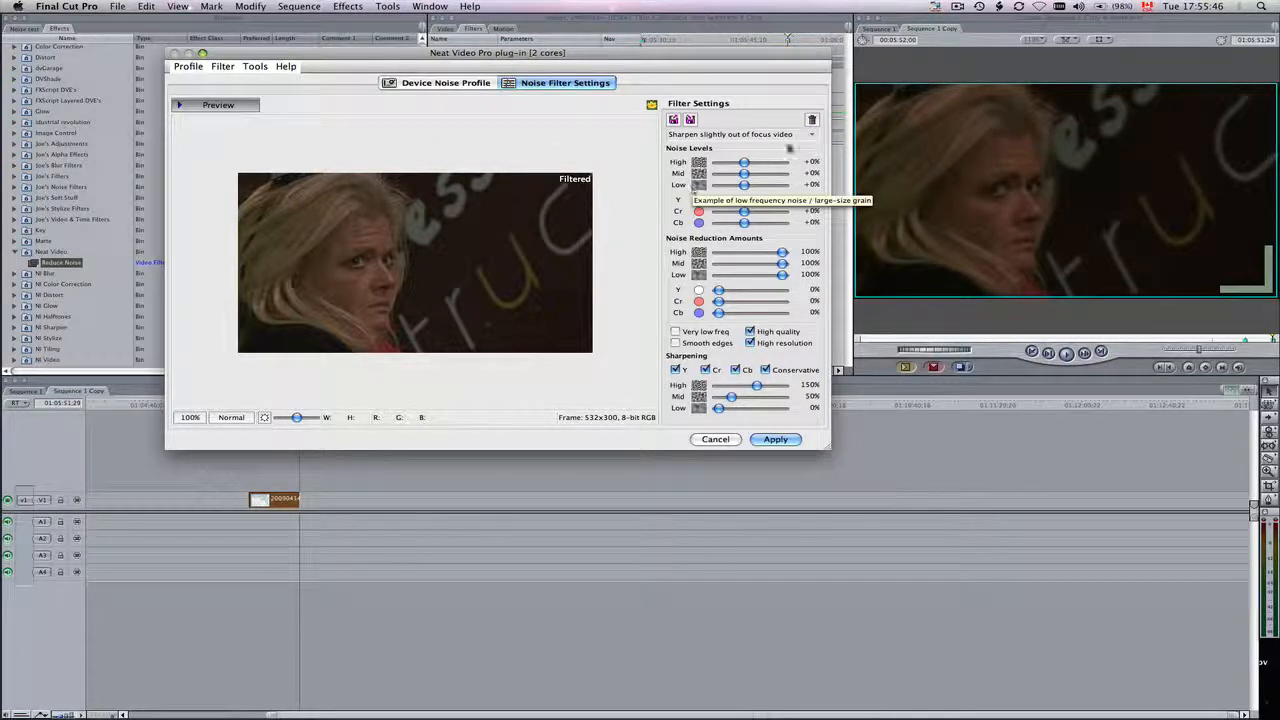
Load the "Remove all noise" filter preset and set the High noise level to +5%
left_click(812, 135)
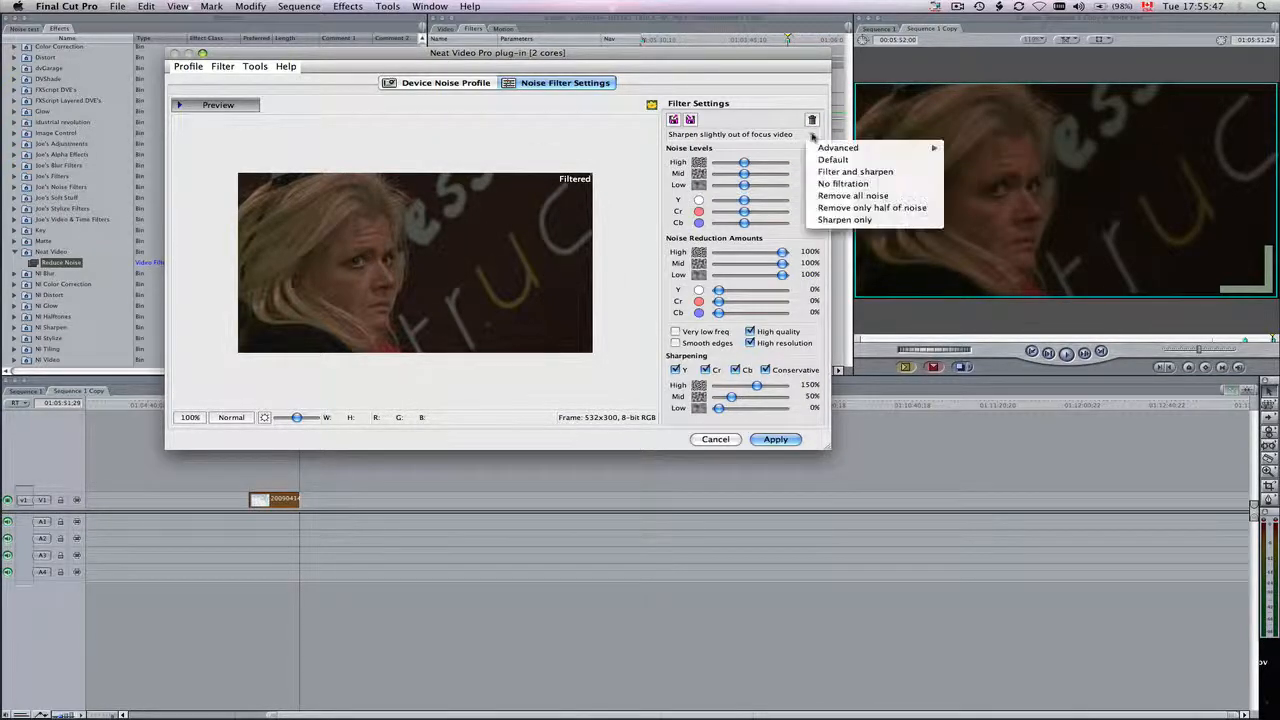
left_click(871, 199)
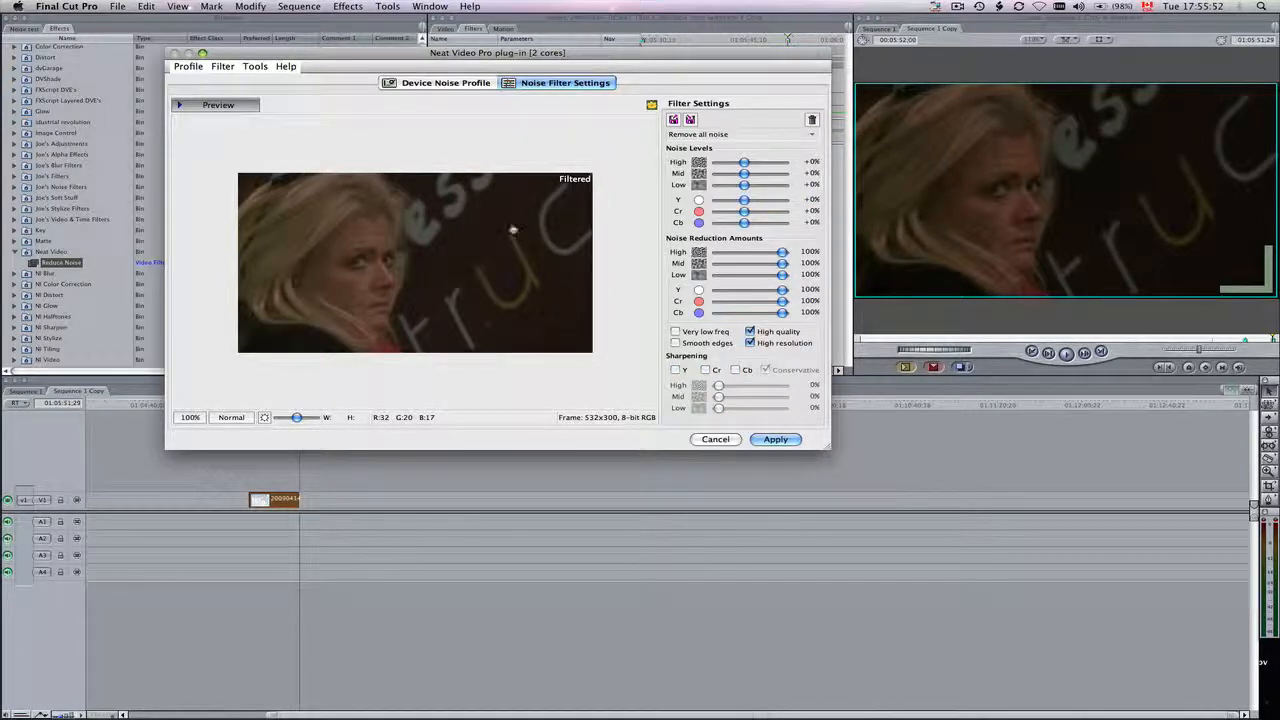
left_click(781, 265)
mouse_move(781, 266)
left_mouse_down()
mouse_move(758, 266)
mouse_move(786, 267)
left_mouse_up()
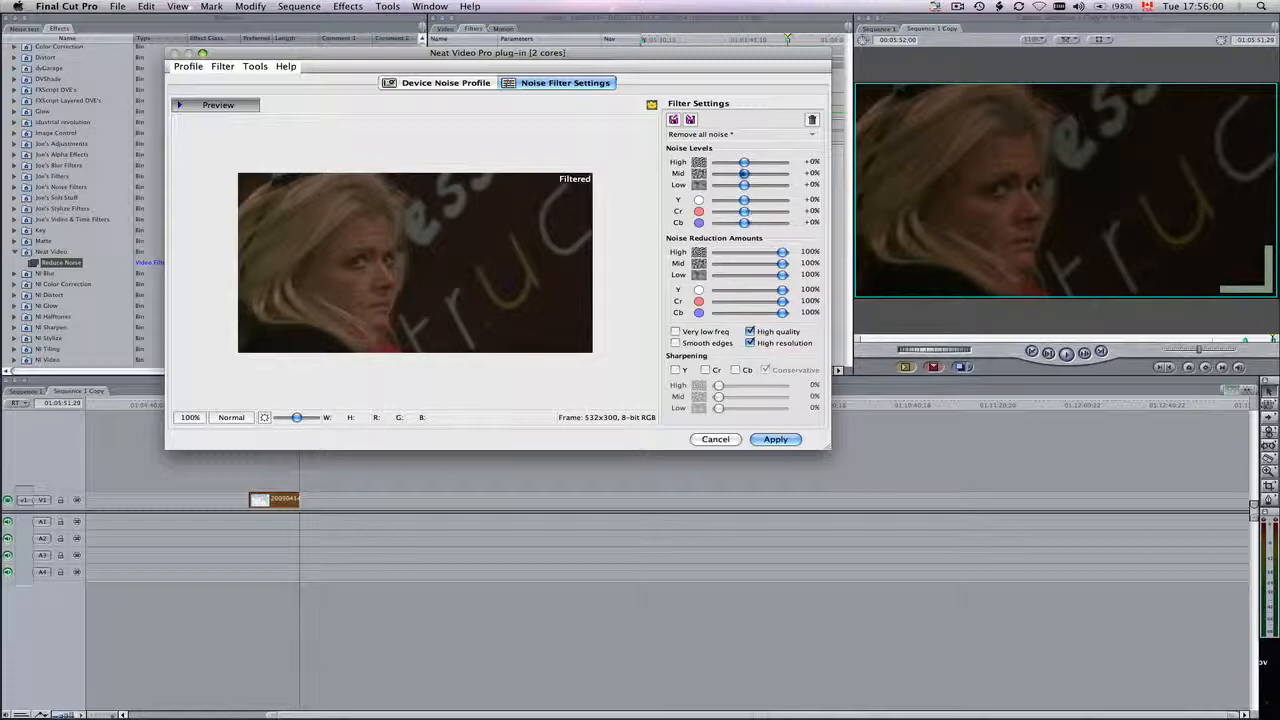
mouse_move(743, 173)
left_mouse_down()
mouse_move(716, 175)
mouse_move(790, 176)
mouse_move(744, 174)
left_mouse_up()
mouse_move(743, 163)
left_mouse_down()
mouse_move(724, 163)
mouse_move(766, 165)
mouse_move(706, 168)
mouse_move(745, 173)
left_mouse_up()
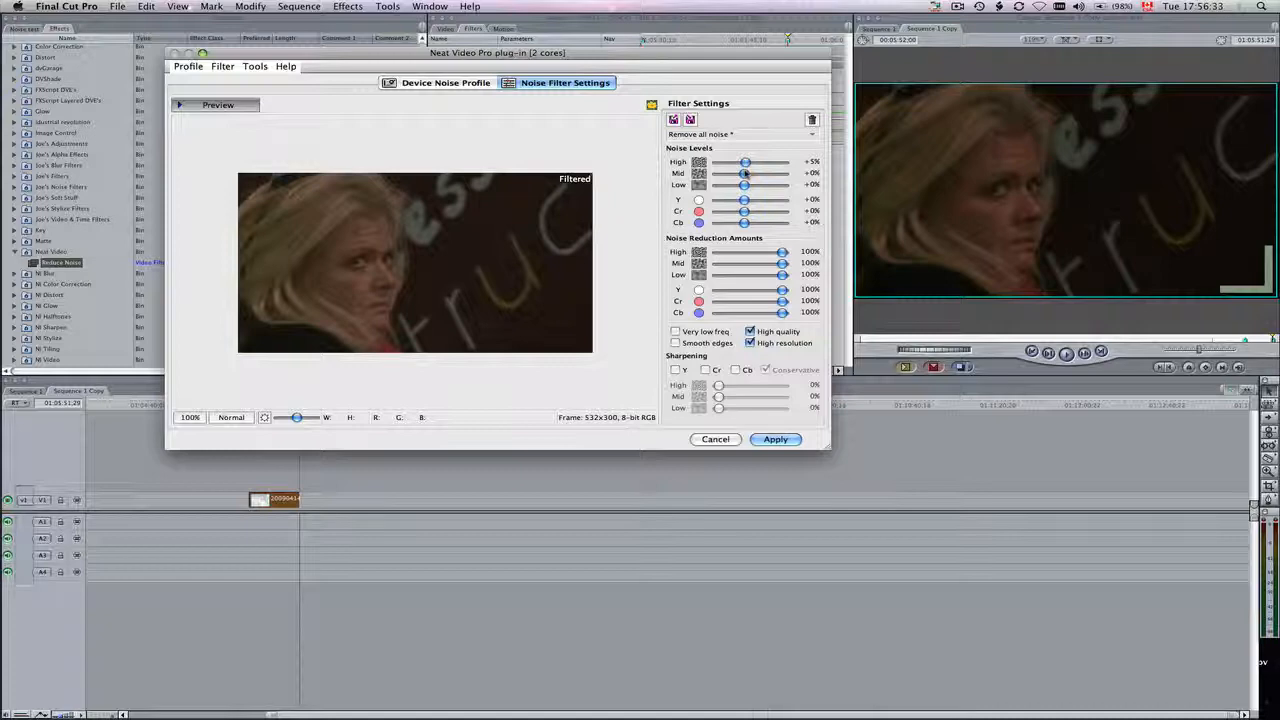
Display the save options for the current filter preset, cancel saving, and close the plug-in without applying the filter changes
left_click(690, 119)
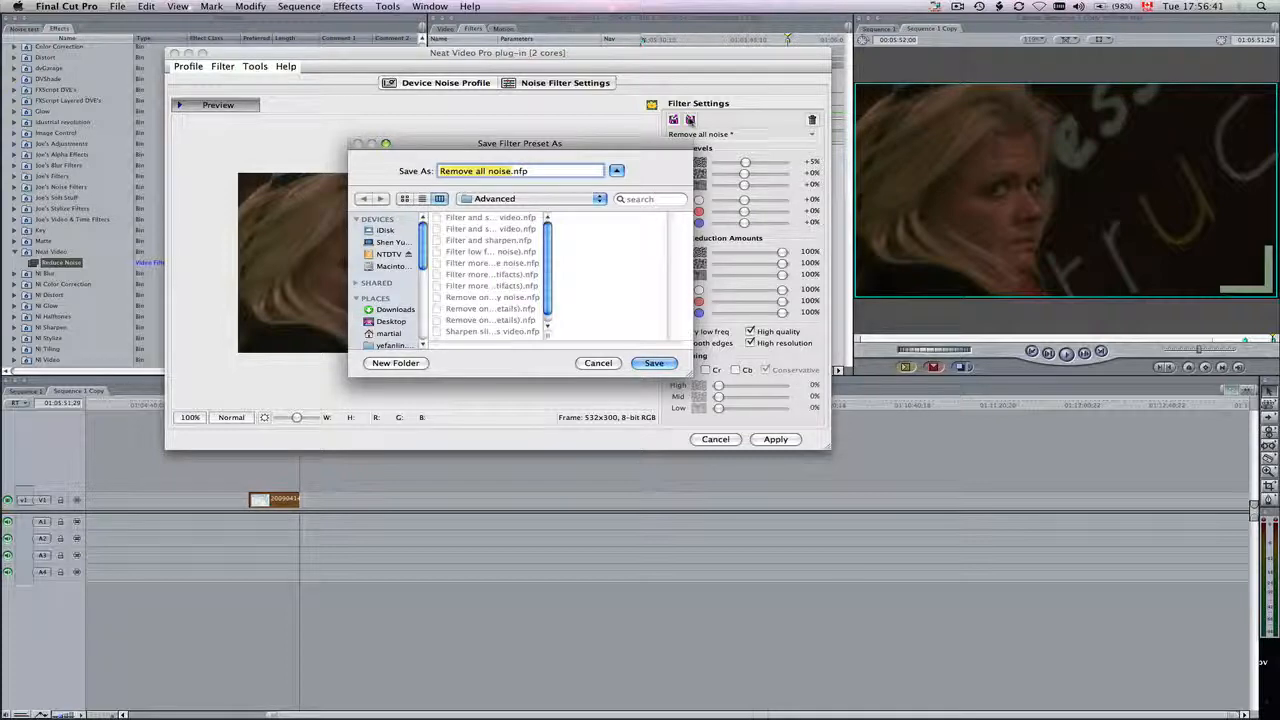
left_click(598, 364)
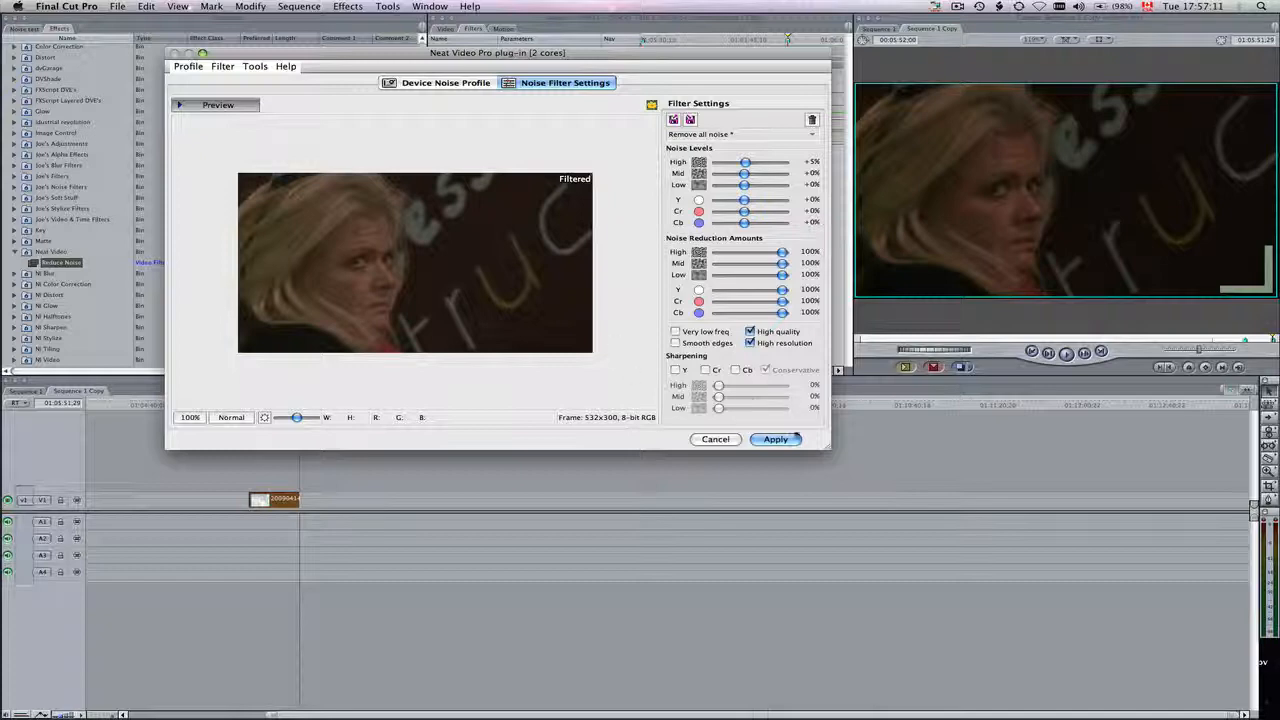
left_click(710, 440)
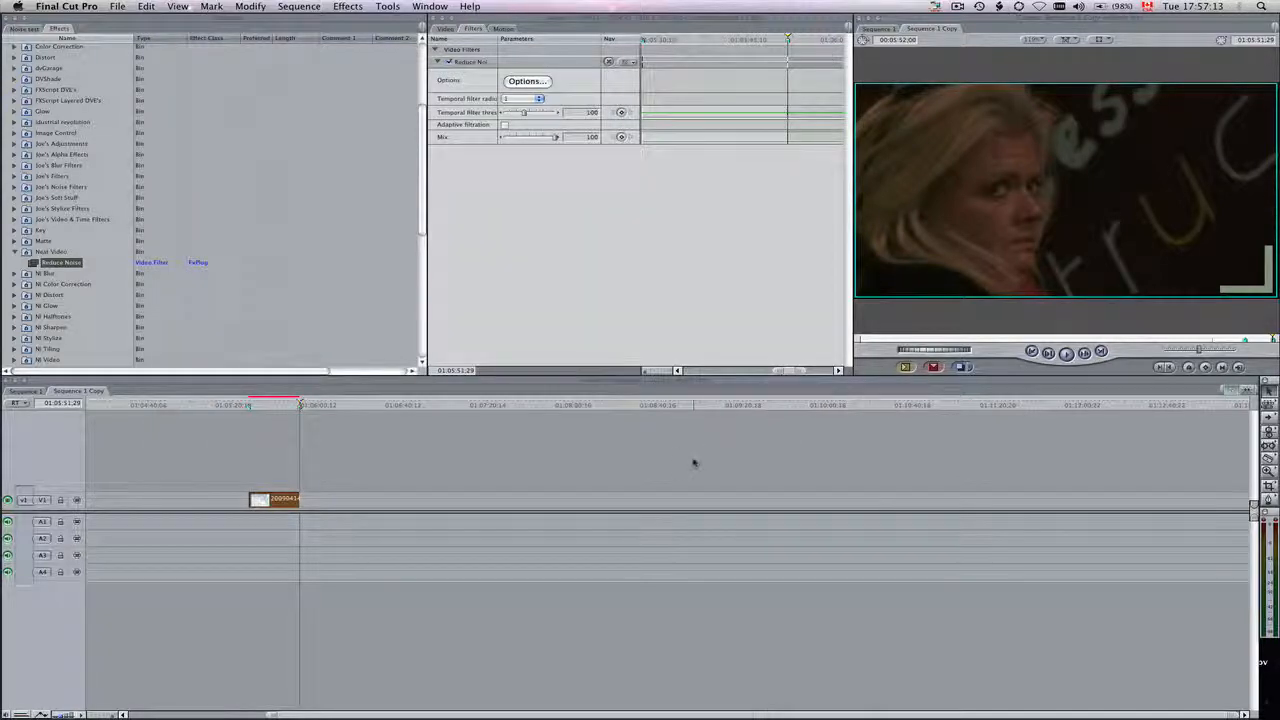
Switch to Safari and open the Download page of the Neat Video website
key("super+Tab")
key("super+Tab")
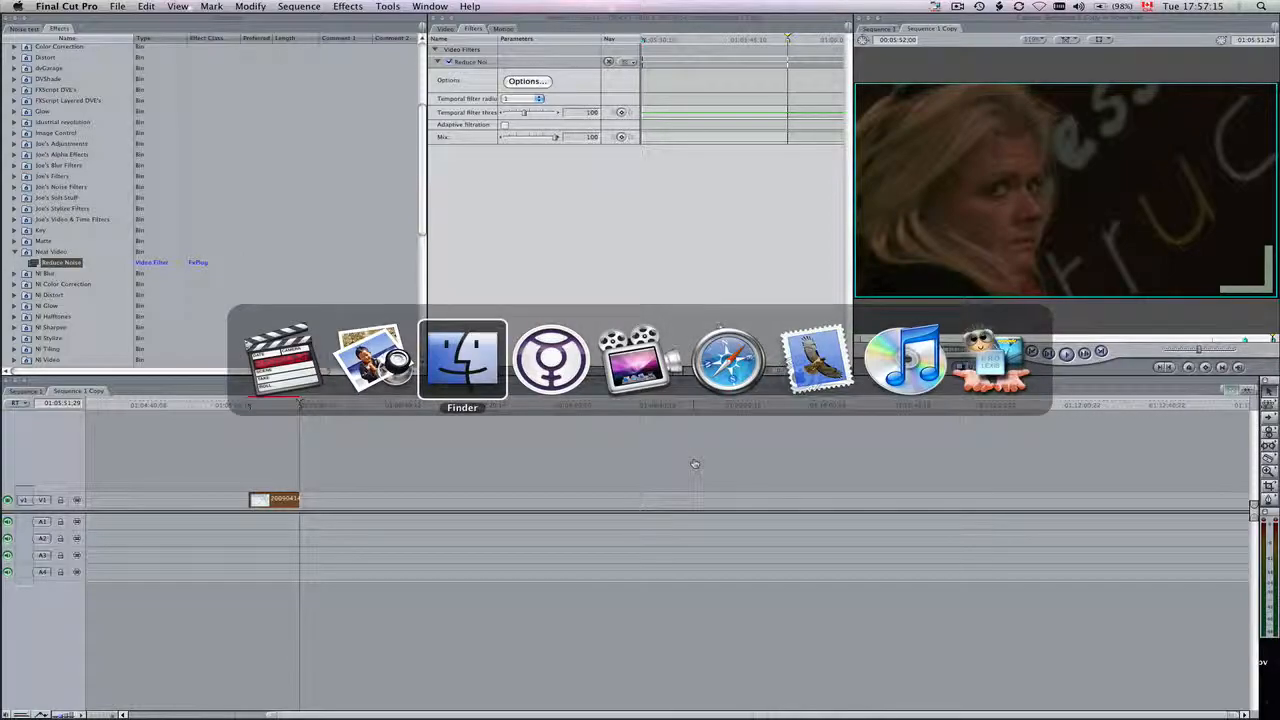
key("super+Tab")
key("super+Tab")
key("super+Tab")
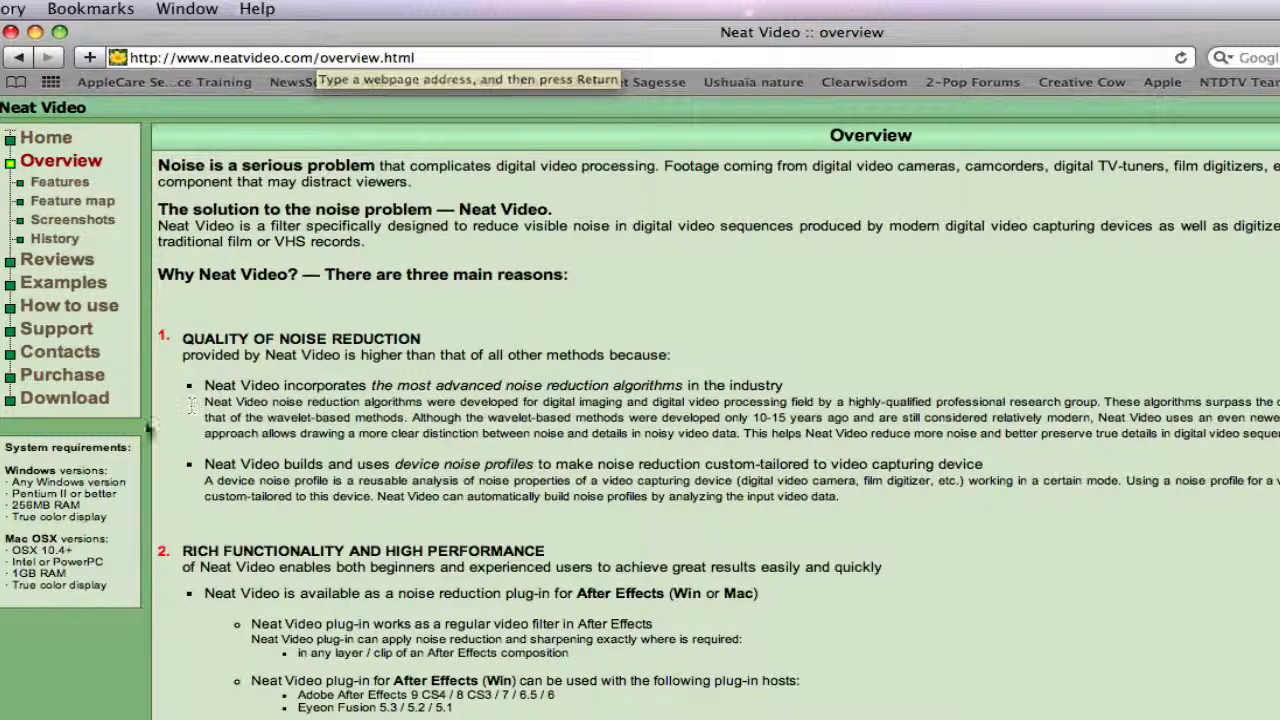
left_click(57, 397)
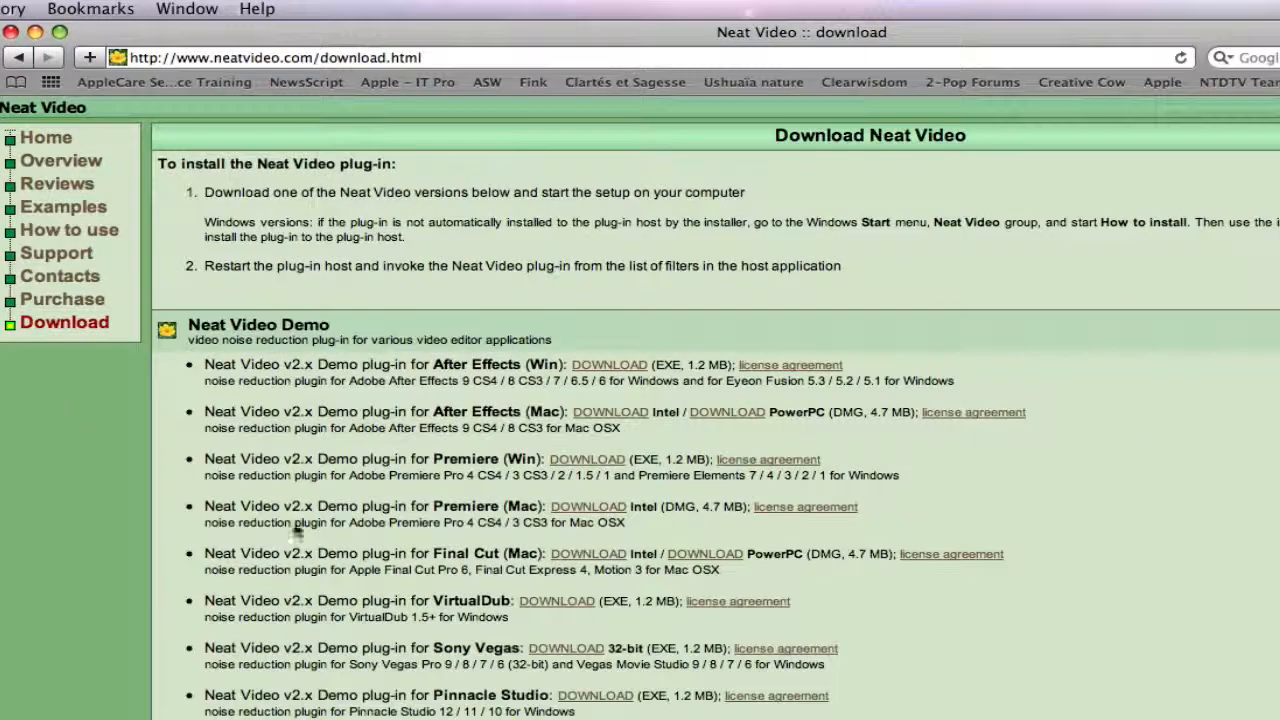